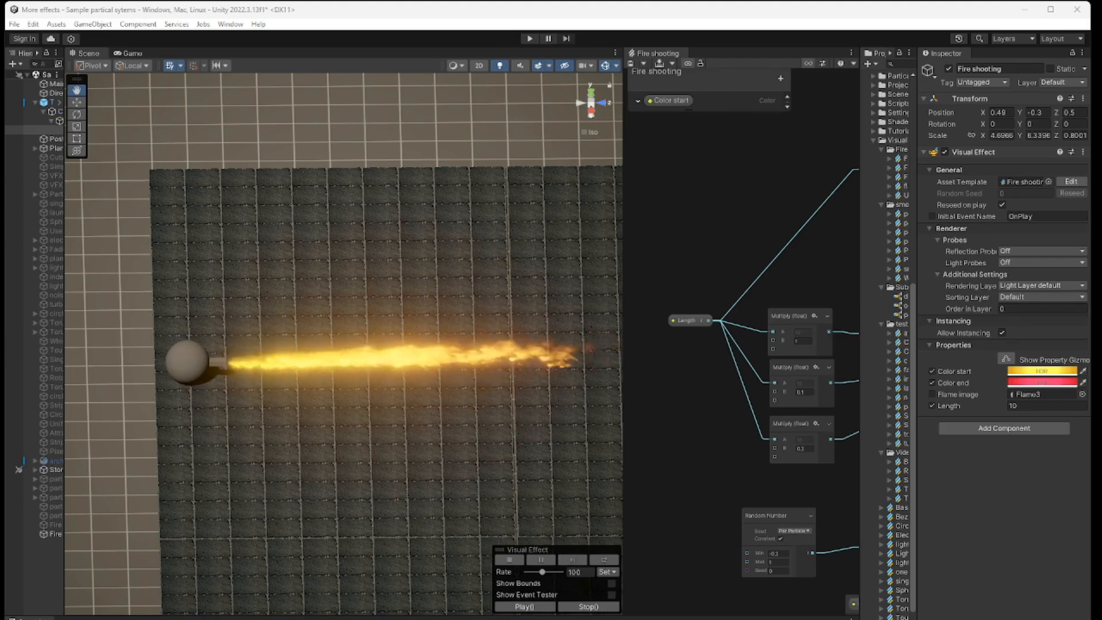
# - Switch to Paint to view the generated flame image and its Cocreator description, and return to Unity
pyautogui.click(626, 619)
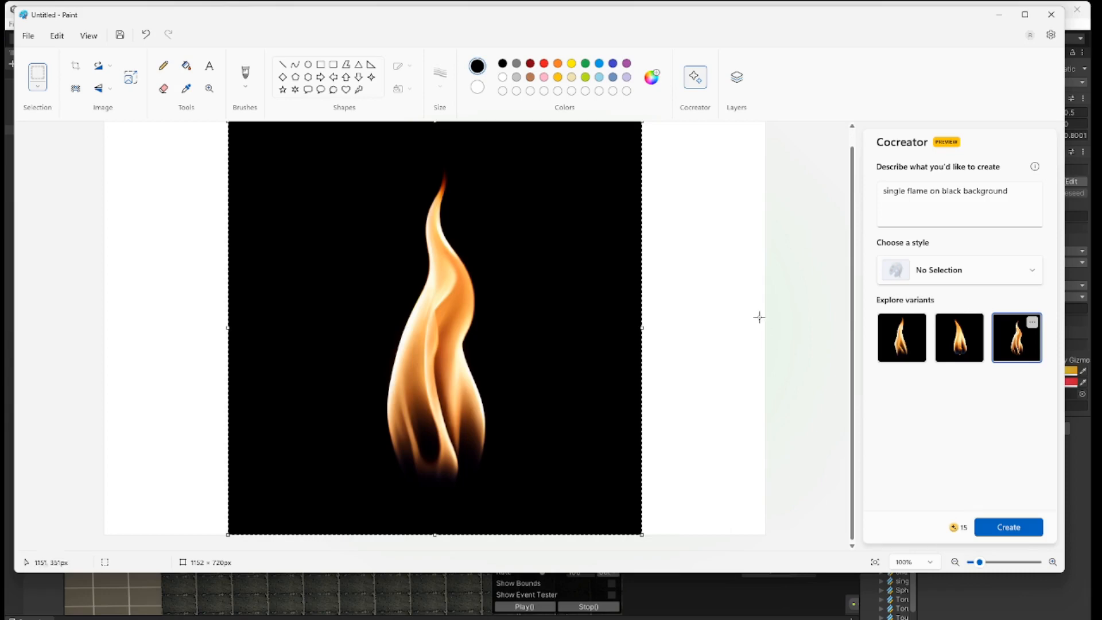
pyautogui.click(1011, 194)
pyautogui.click(1001, 16)
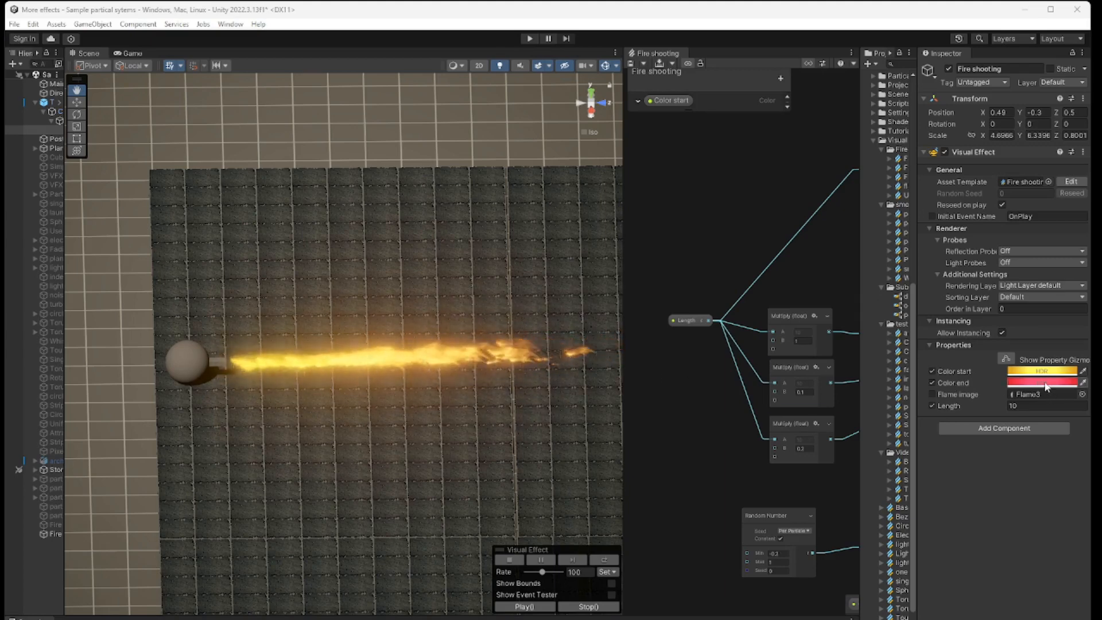
# - Browse the textures available for the effect's flame image, and set the Length property to 15
pyautogui.click(1082, 395)
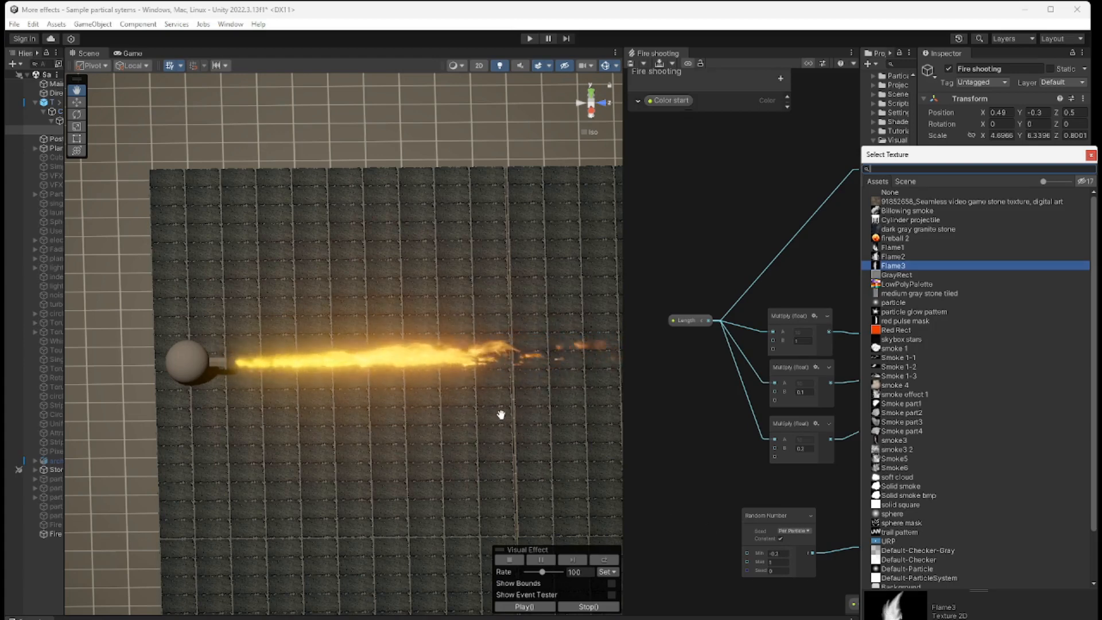
pyautogui.click(1091, 156)
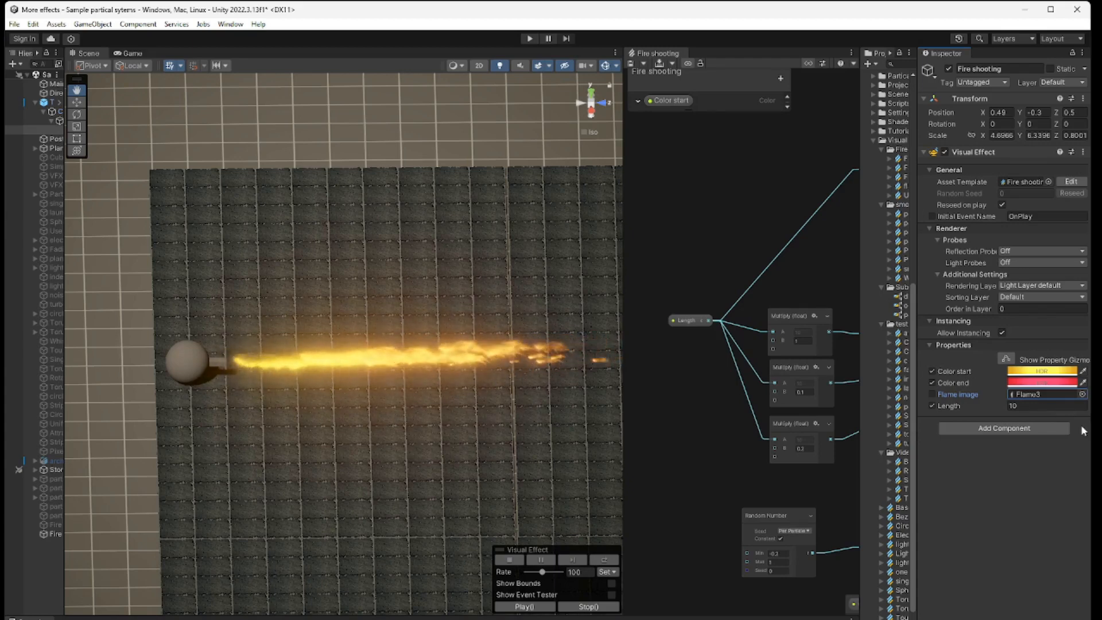
pyautogui.click(1033, 407)
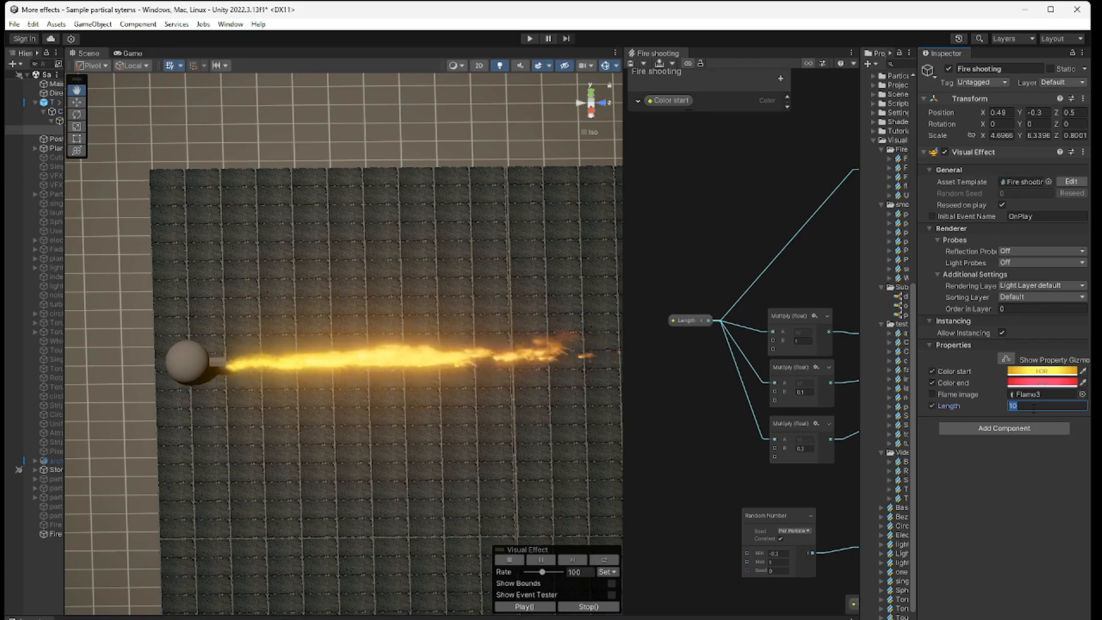
pyautogui.write('5')
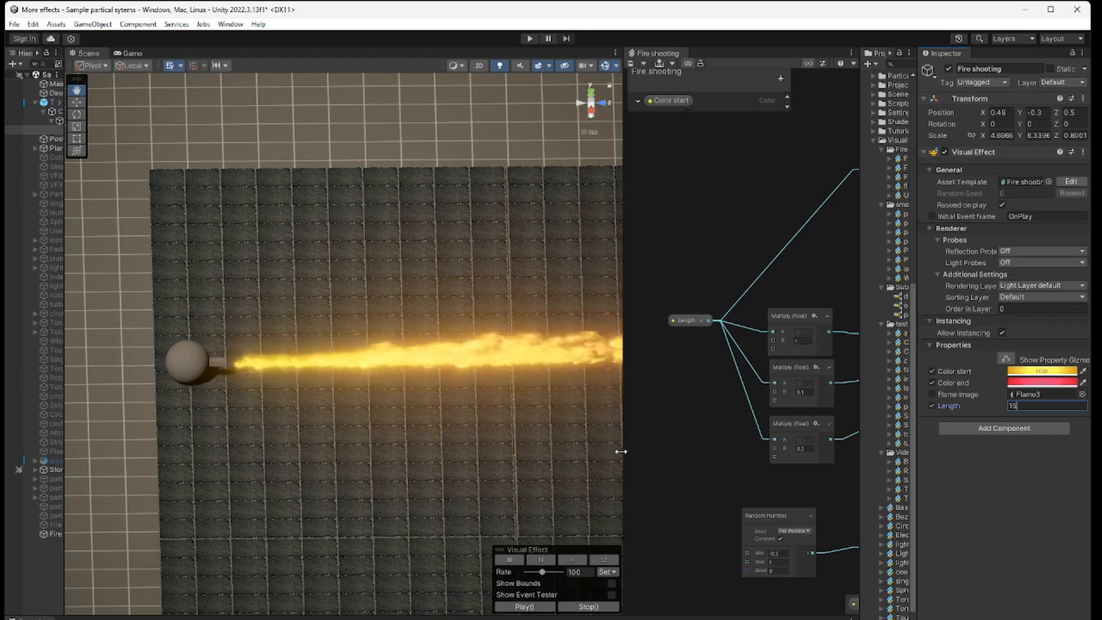
# - Enlarge the graph area and examine how the Length property feeds the Multiply nodes, spawn rate, velocity and lifetime
pyautogui.moveTo(623, 450); pyautogui.dragTo(233, 420)
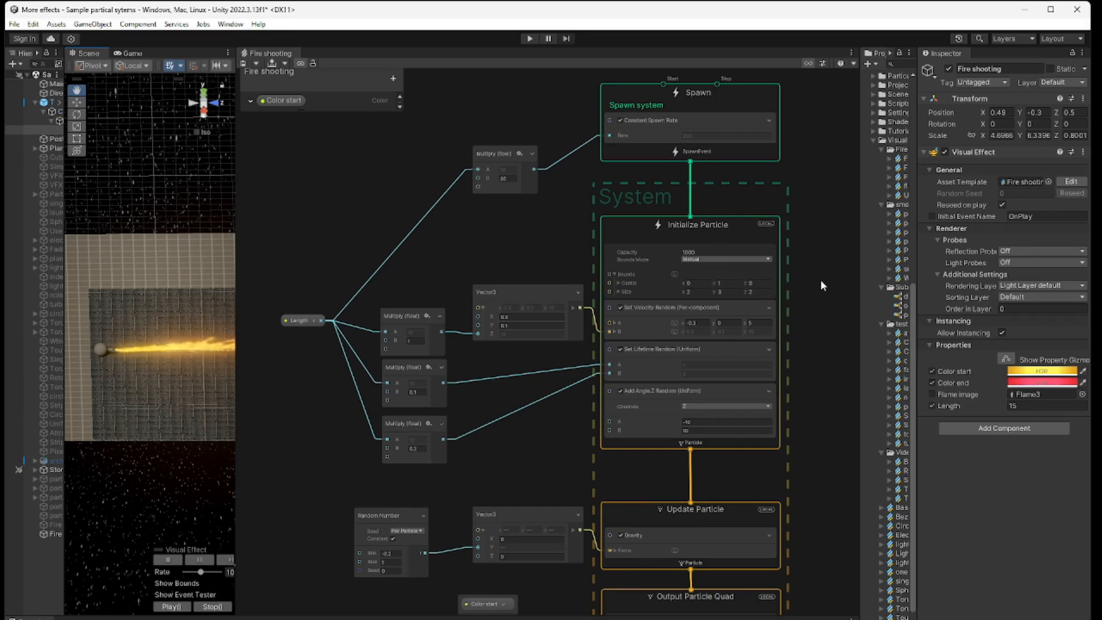
pyautogui.moveTo(830, 280); pyautogui.dragTo(861, 301, button='middle')
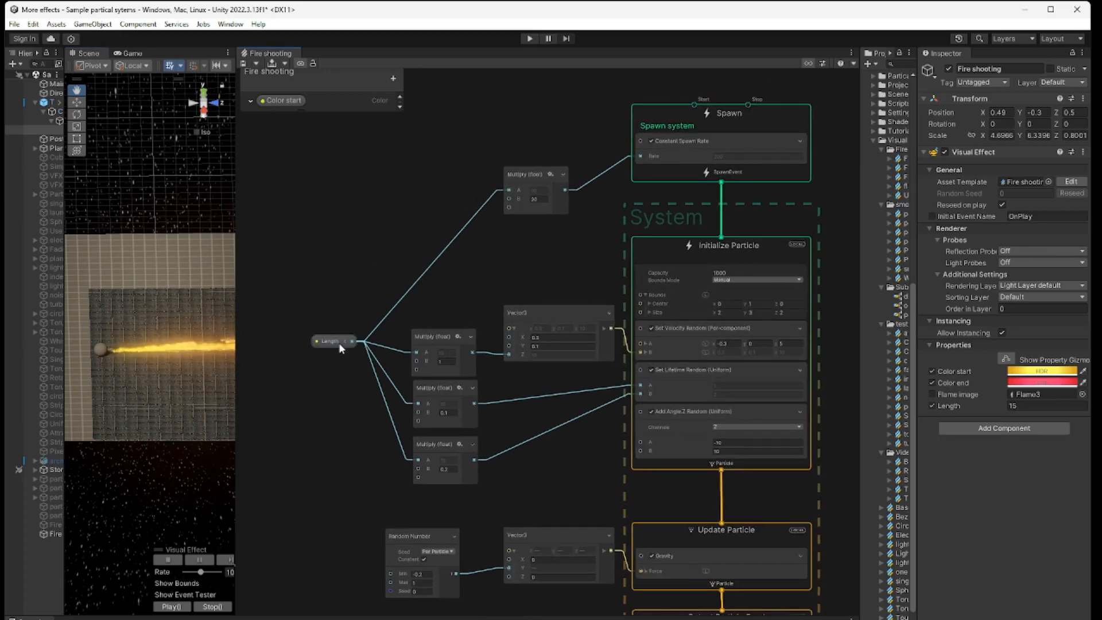
pyautogui.scroll(5, 334, 359)
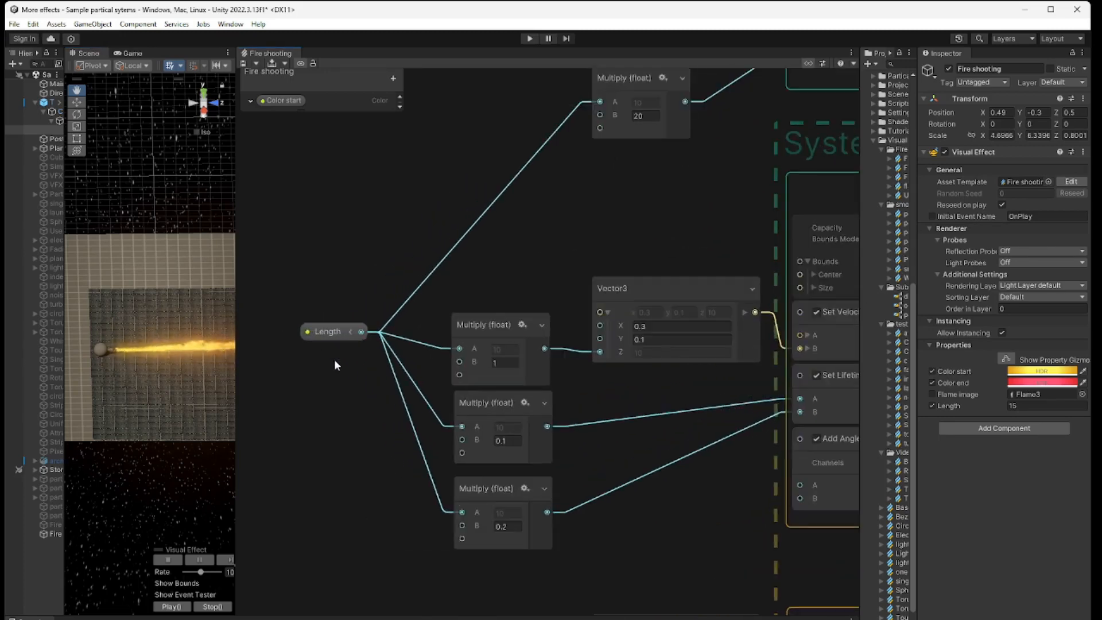
pyautogui.moveTo(541, 254); pyautogui.dragTo(487, 332, button='middle')
pyautogui.scroll(-1, 527, 265)
pyautogui.scroll(-1, 526, 264)
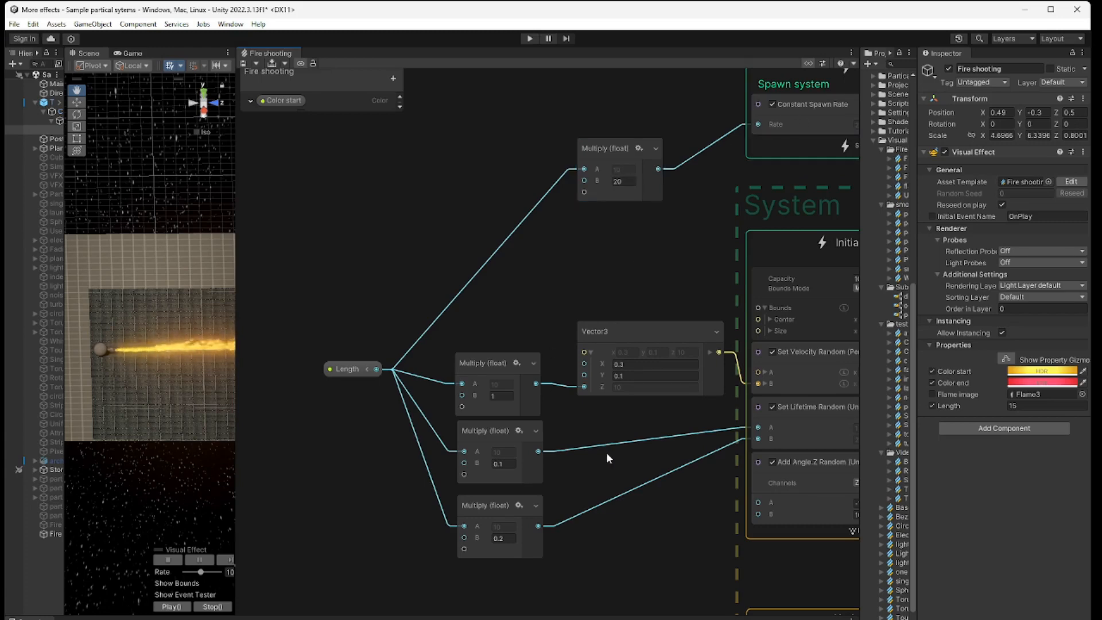
pyautogui.moveTo(606, 453); pyautogui.dragTo(524, 371, button='middle')
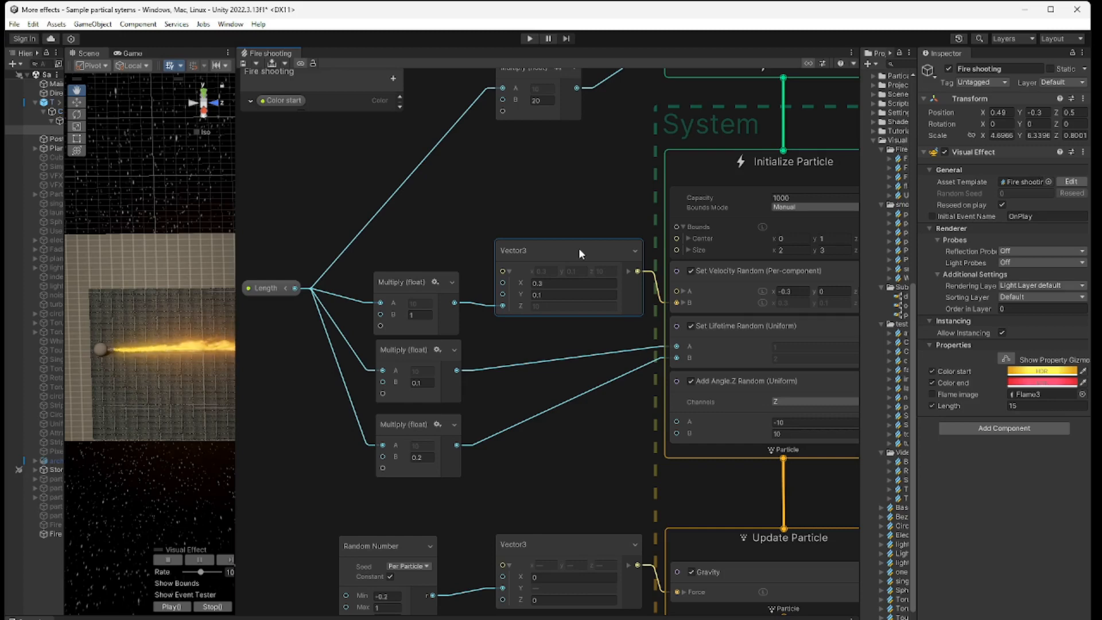
# - Expand input B of Set Velocity Random and inspect the X and Y values of the Vector3 node feeding it
pyautogui.click(684, 303)
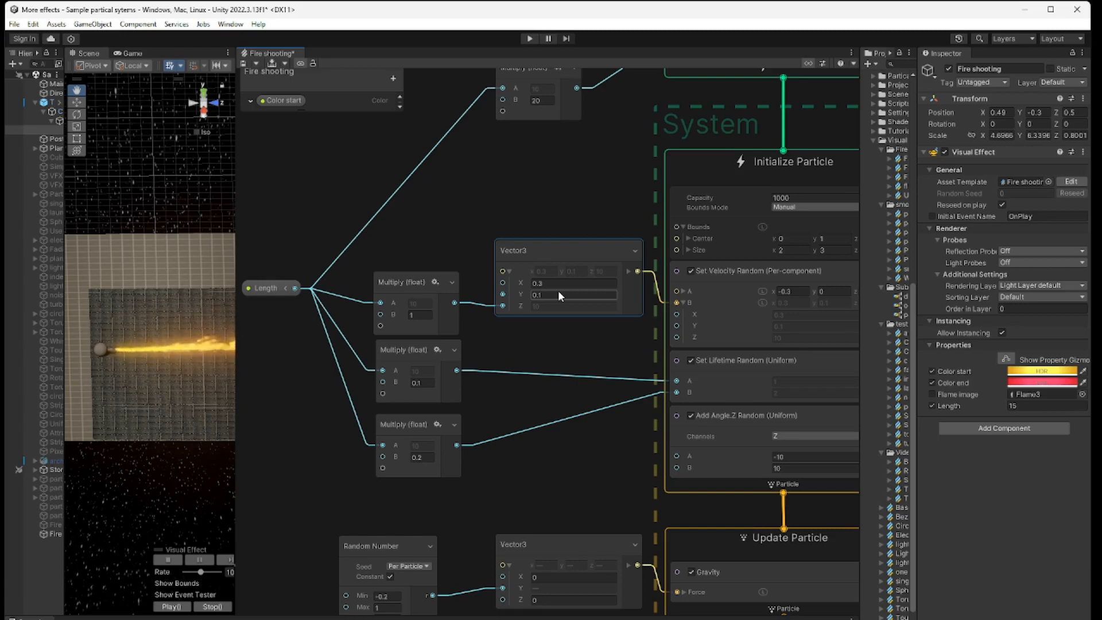
pyautogui.moveTo(108, 352); pyautogui.dragTo(133, 340)
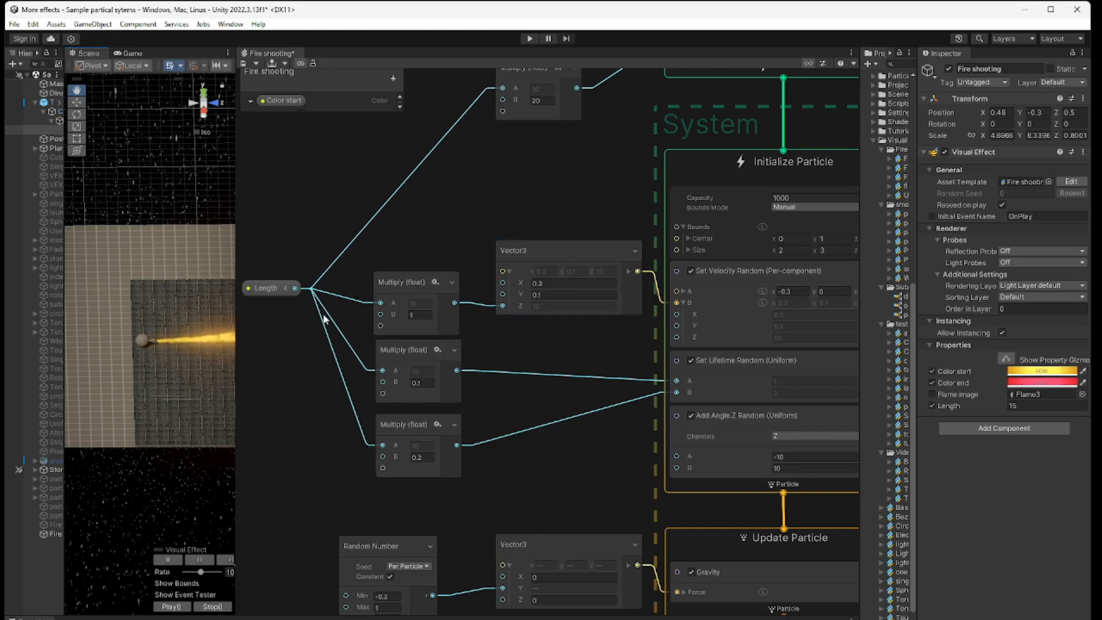
pyautogui.click(556, 283)
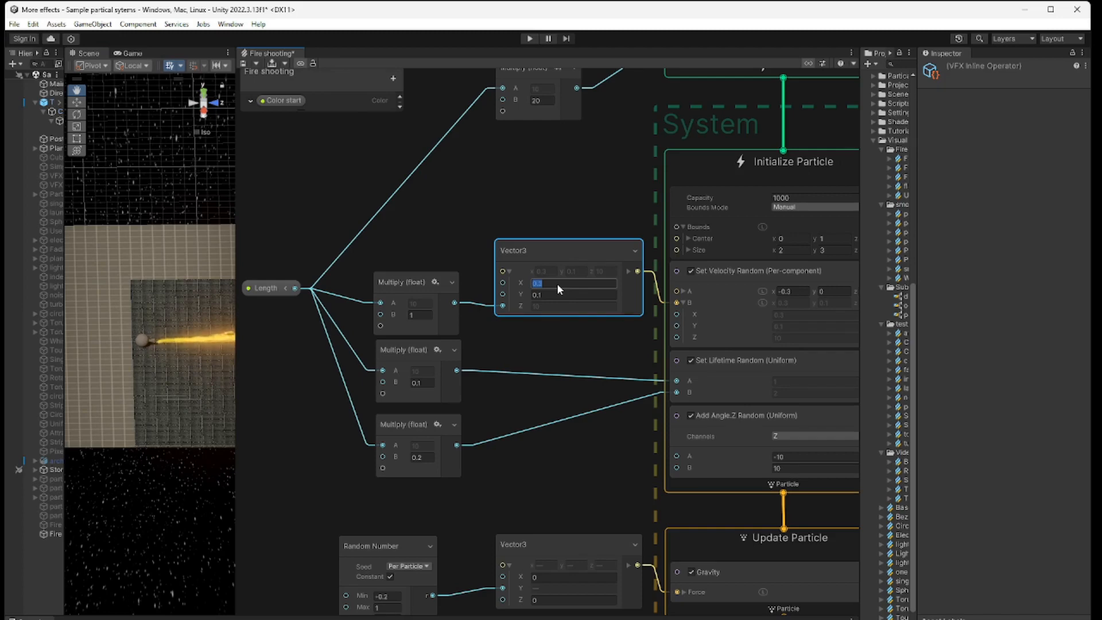
pyautogui.click(556, 294)
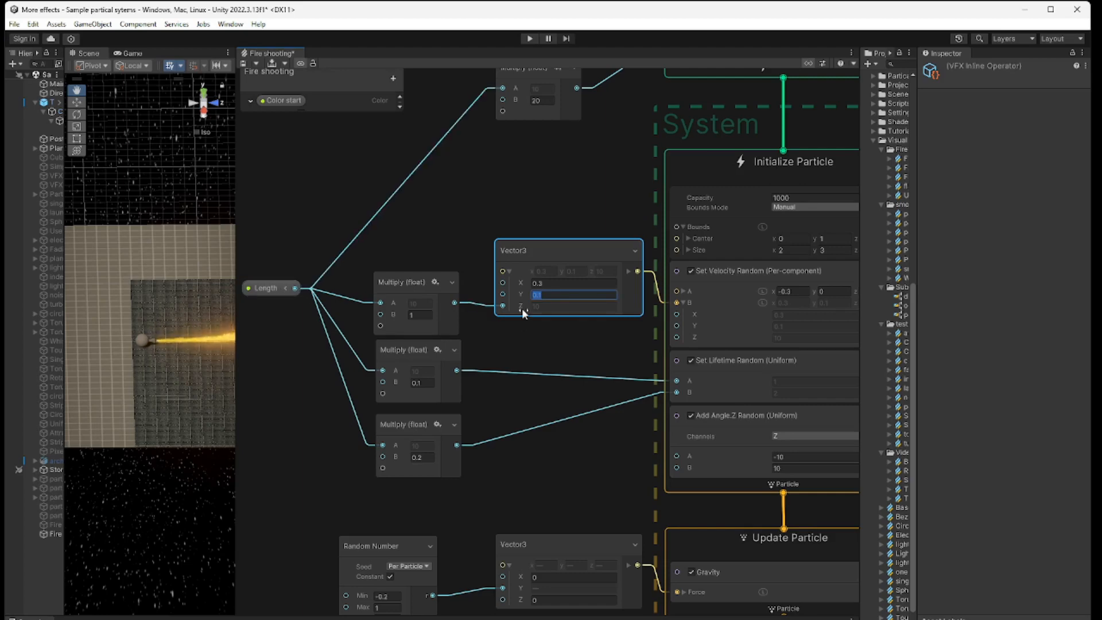
pyautogui.click(554, 325)
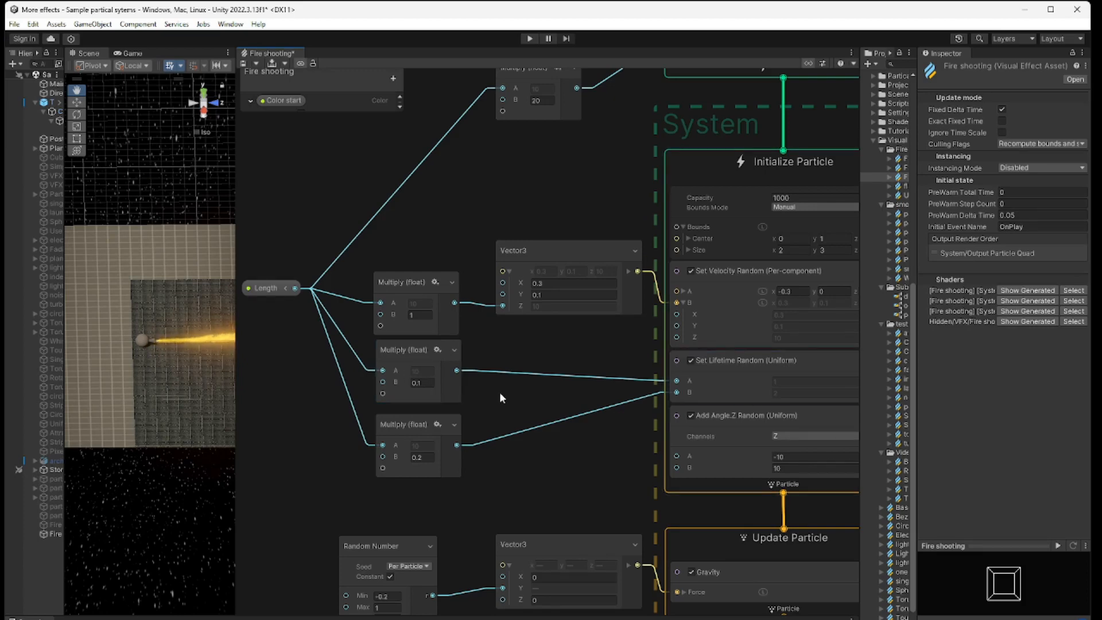
# - Examine the Multiply nodes driving the random lifetime and the Random Number node driving the gravity force
pyautogui.moveTo(559, 463); pyautogui.dragTo(531, 446, button='middle')
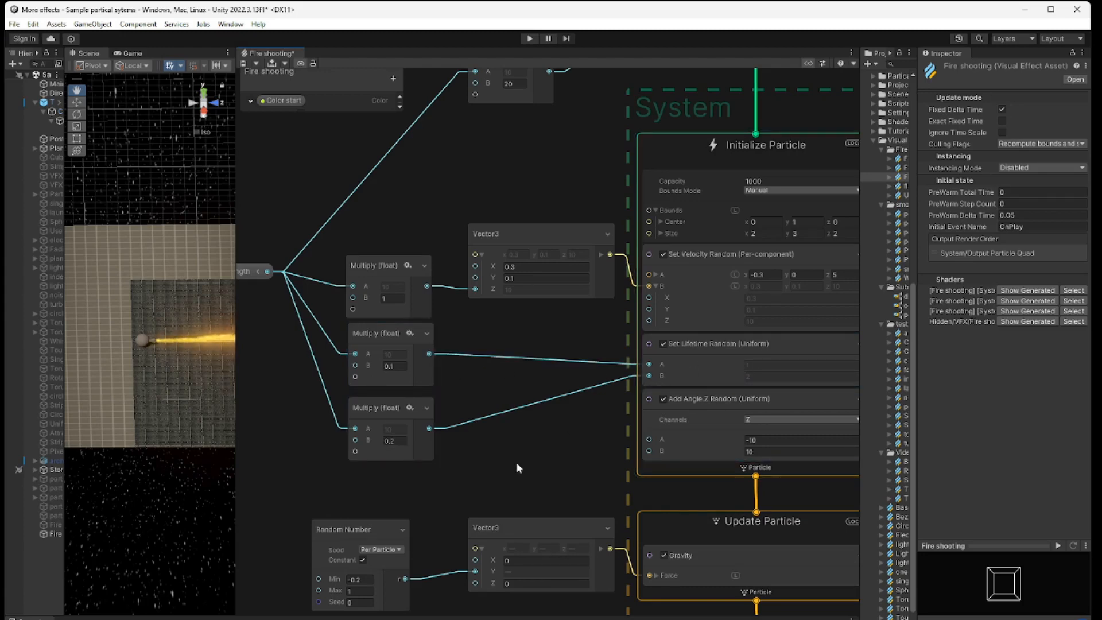
pyautogui.moveTo(515, 463); pyautogui.dragTo(611, 447, button='middle')
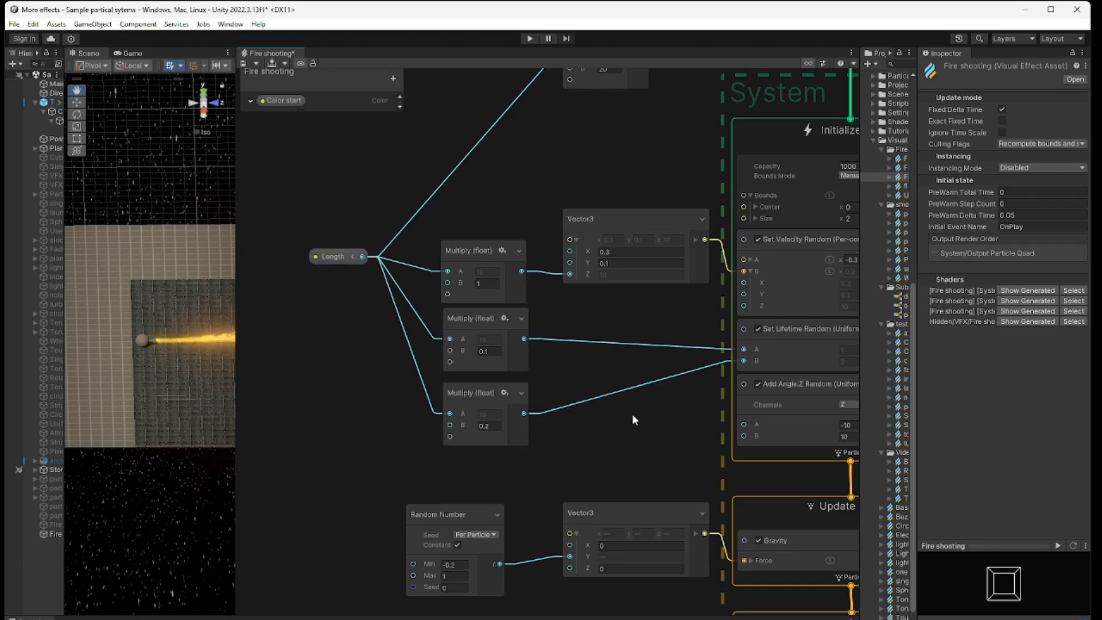
pyautogui.moveTo(632, 413); pyautogui.dragTo(563, 414, button='middle')
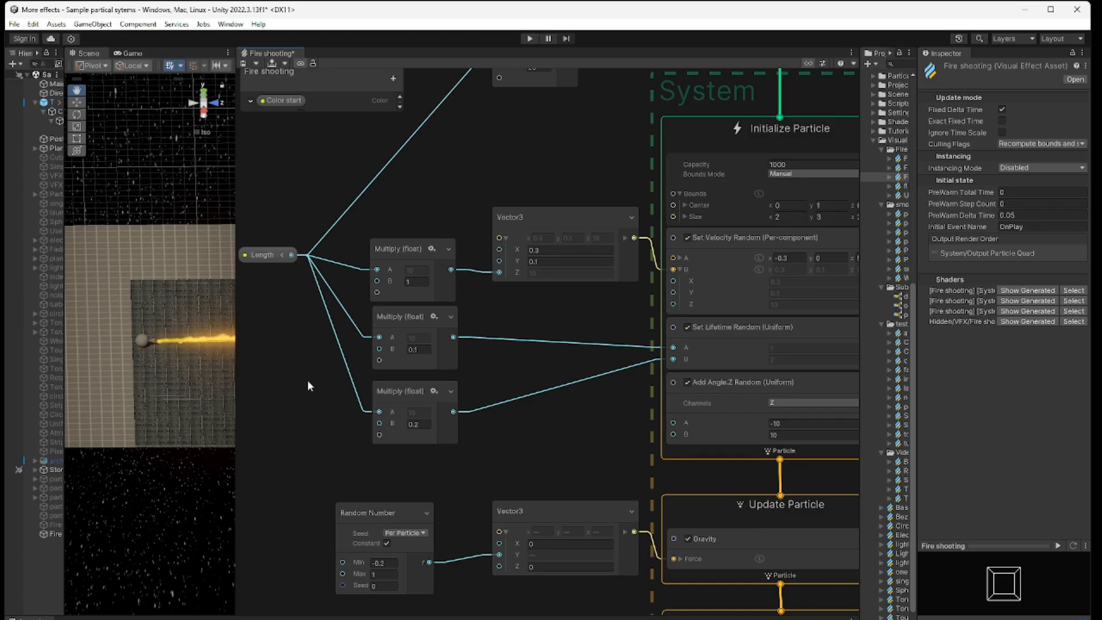
pyautogui.moveTo(319, 437); pyautogui.dragTo(305, 253, button='middle')
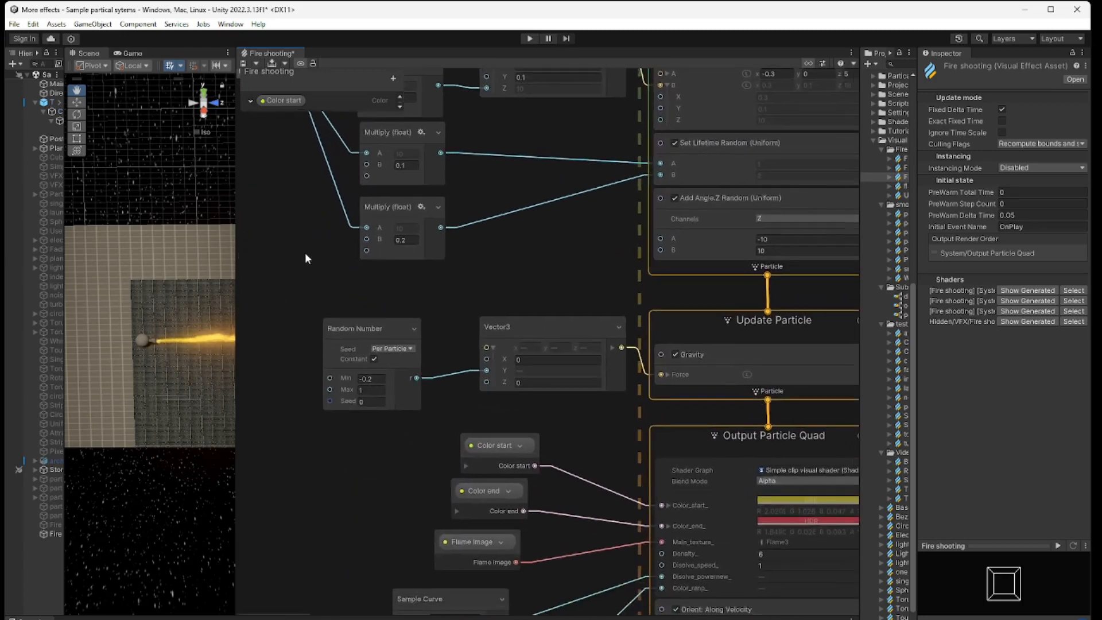
pyautogui.moveTo(362, 449); pyautogui.dragTo(327, 418, button='middle')
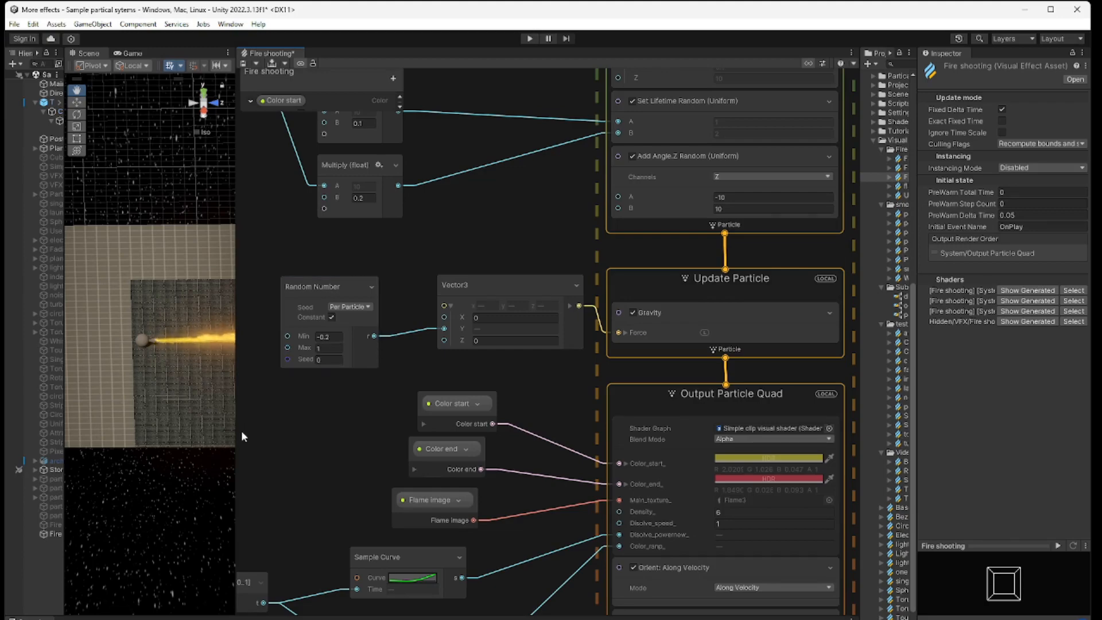
# - Enlarge the scene view and set the Max of the gravity's Random Number node to 3
pyautogui.moveTo(236, 424); pyautogui.dragTo(501, 408)
pyautogui.click(589, 348)
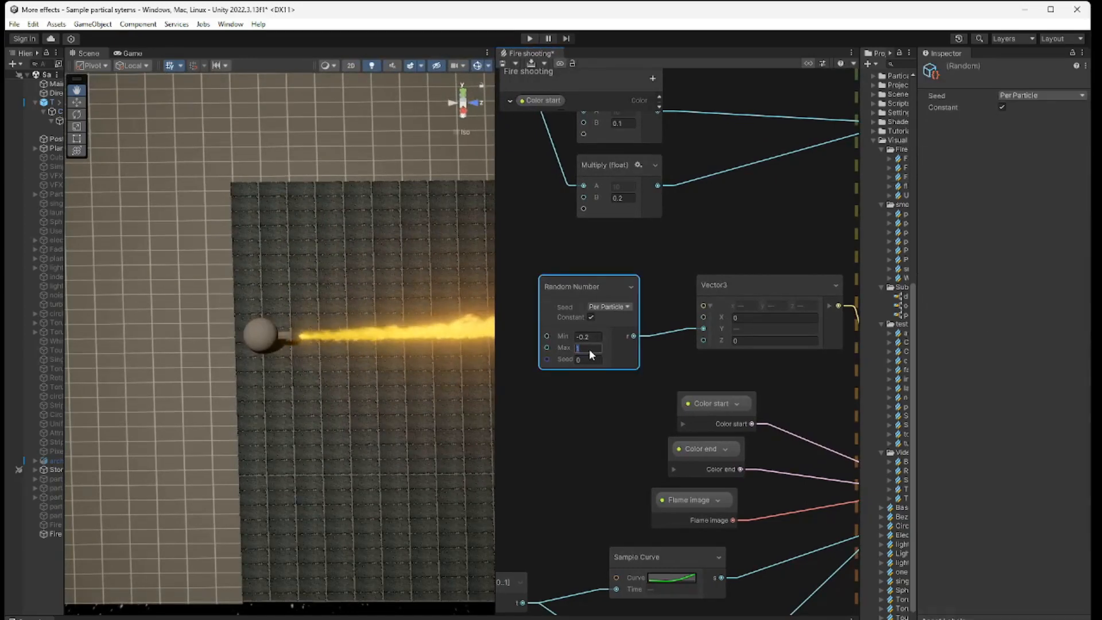
pyautogui.write('3')
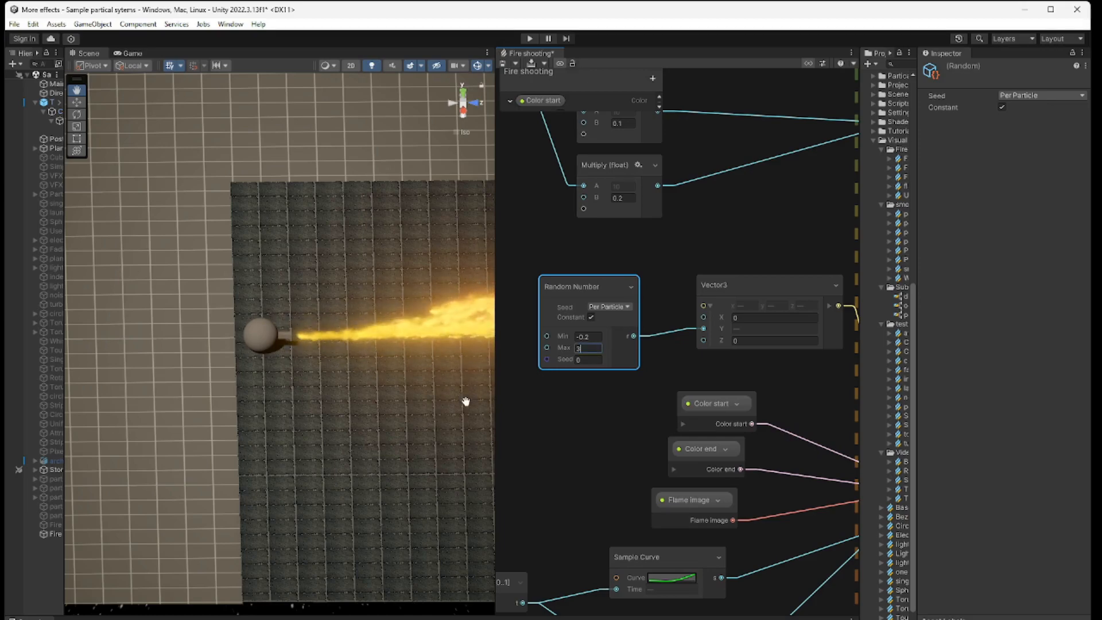
pyautogui.moveTo(494, 431)
pyautogui.mouseDown()
pyautogui.moveTo(644, 419)
pyautogui.moveTo(511, 428)
pyautogui.mouseUp()
# - Restore the Max of the gravity's Random Number node to 1
pyautogui.click(604, 347)
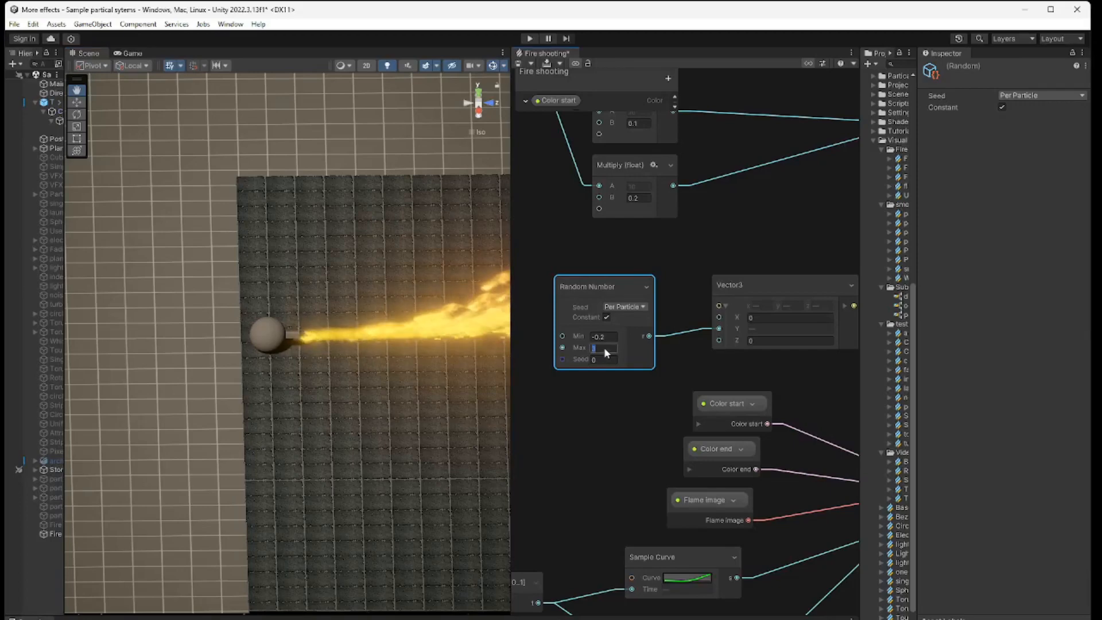
pyautogui.write('1')
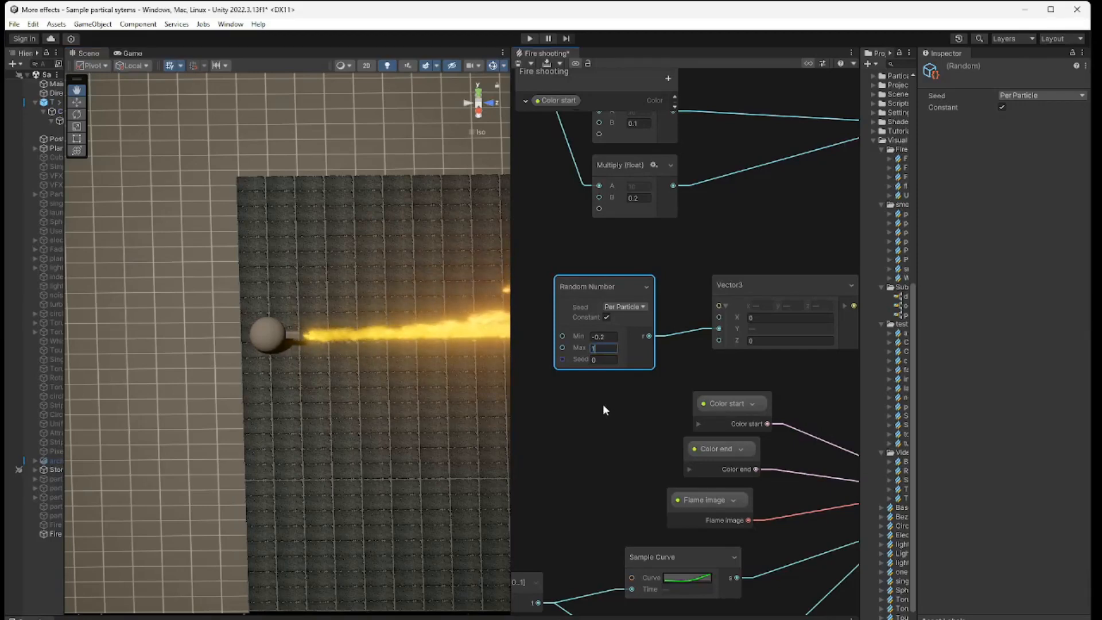
pyautogui.click(602, 404)
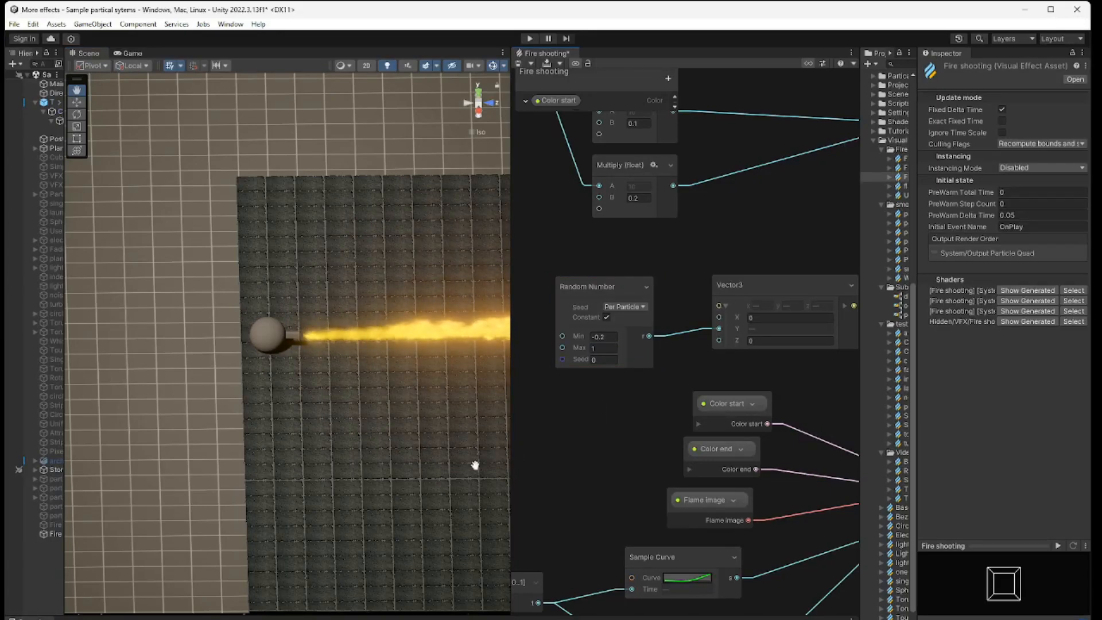
# - Enlarge the scene view and inspect the flame jet closely along its length
pyautogui.moveTo(511, 464); pyautogui.dragTo(565, 462)
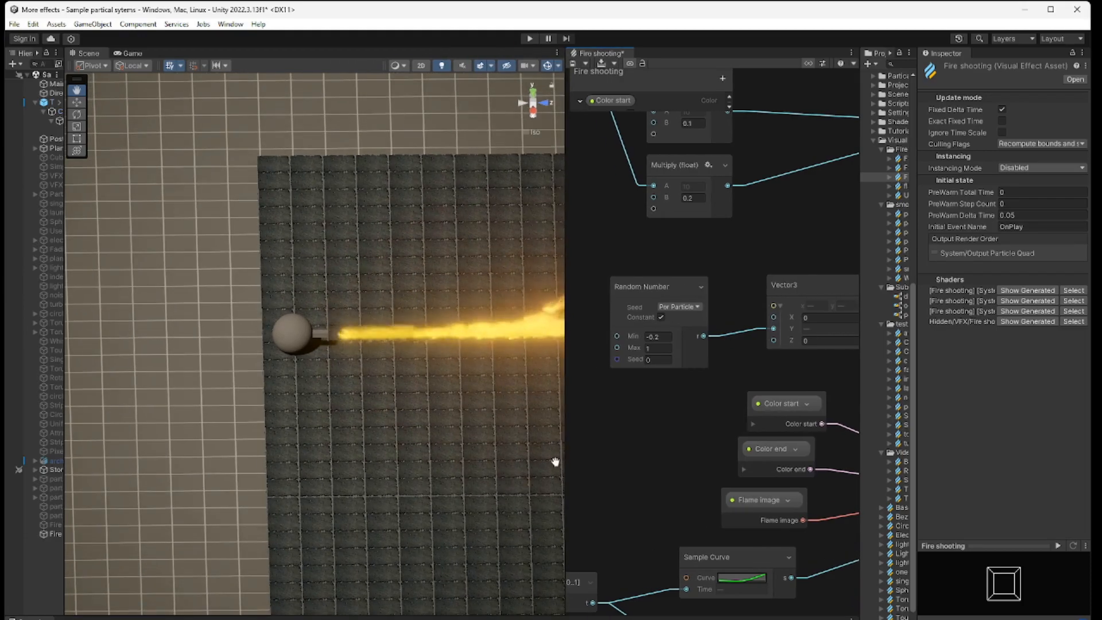
pyautogui.scroll(5, 479, 467)
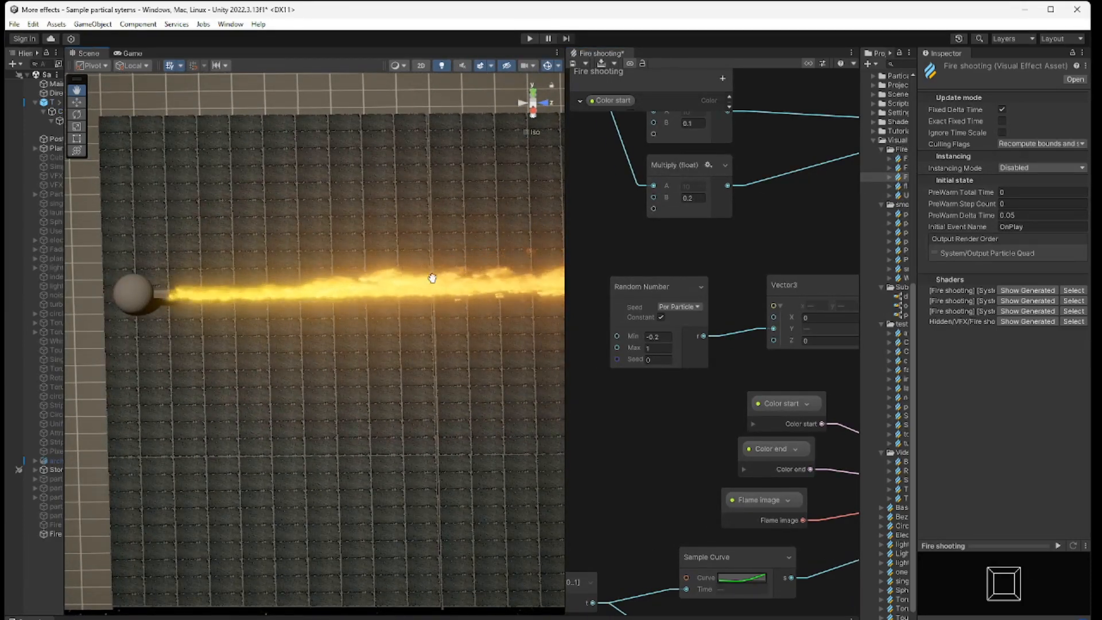
pyautogui.moveTo(470, 342); pyautogui.dragTo(424, 364)
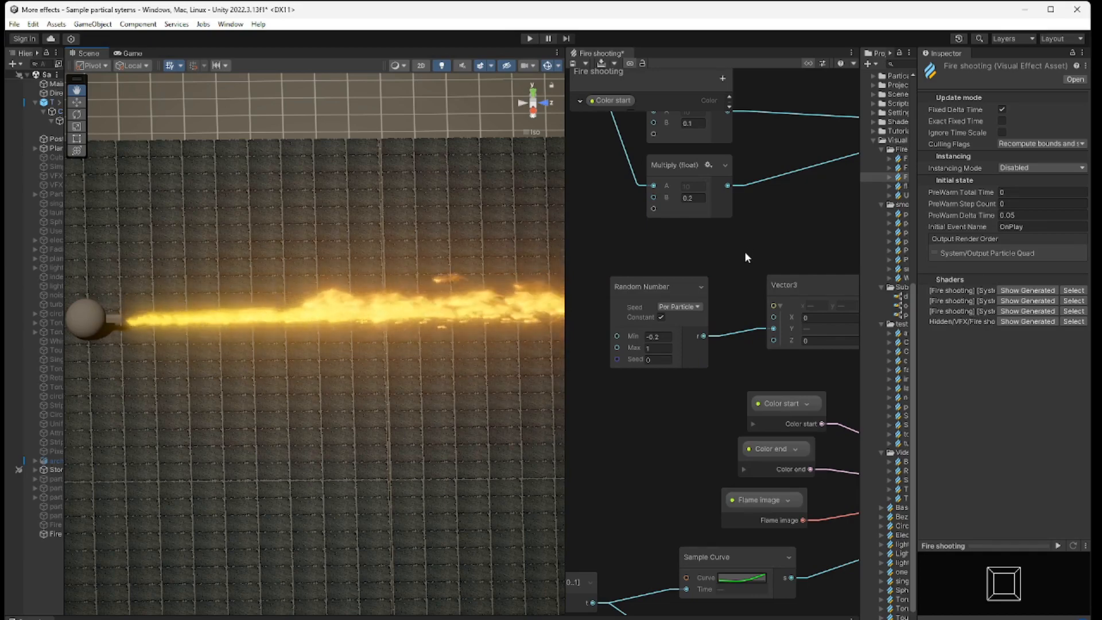
pyautogui.moveTo(505, 381); pyautogui.dragTo(414, 388)
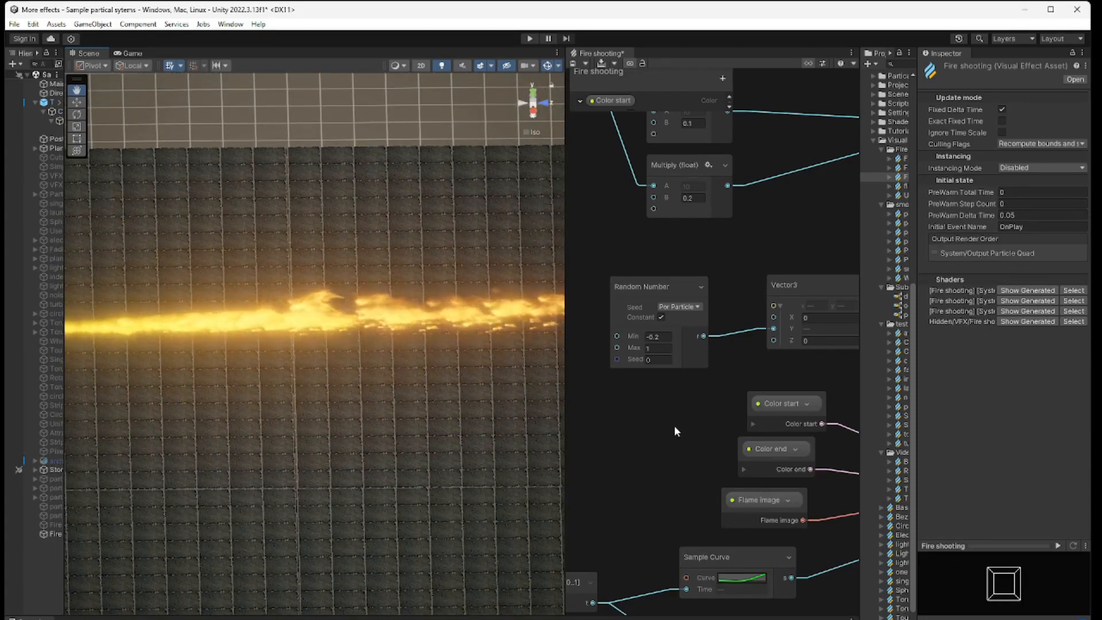
# - Move the Age Over Lifetime node closer to the two Sample Curve nodes that feed the particle output
pyautogui.moveTo(560, 460); pyautogui.dragTo(370, 423)
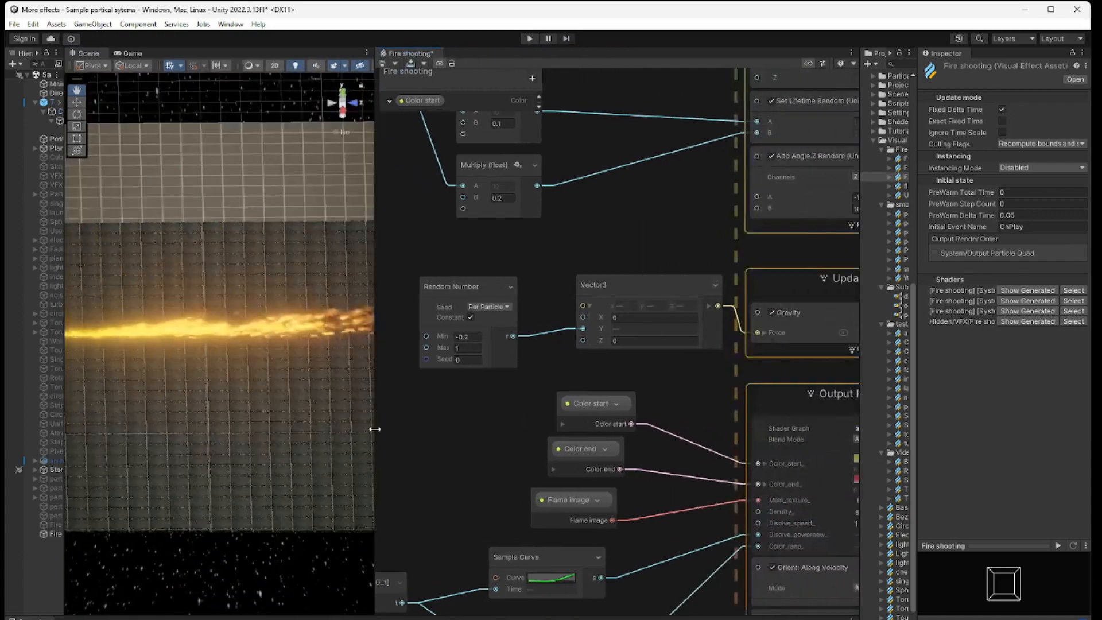
pyautogui.moveTo(418, 429); pyautogui.dragTo(317, 266, button='middle')
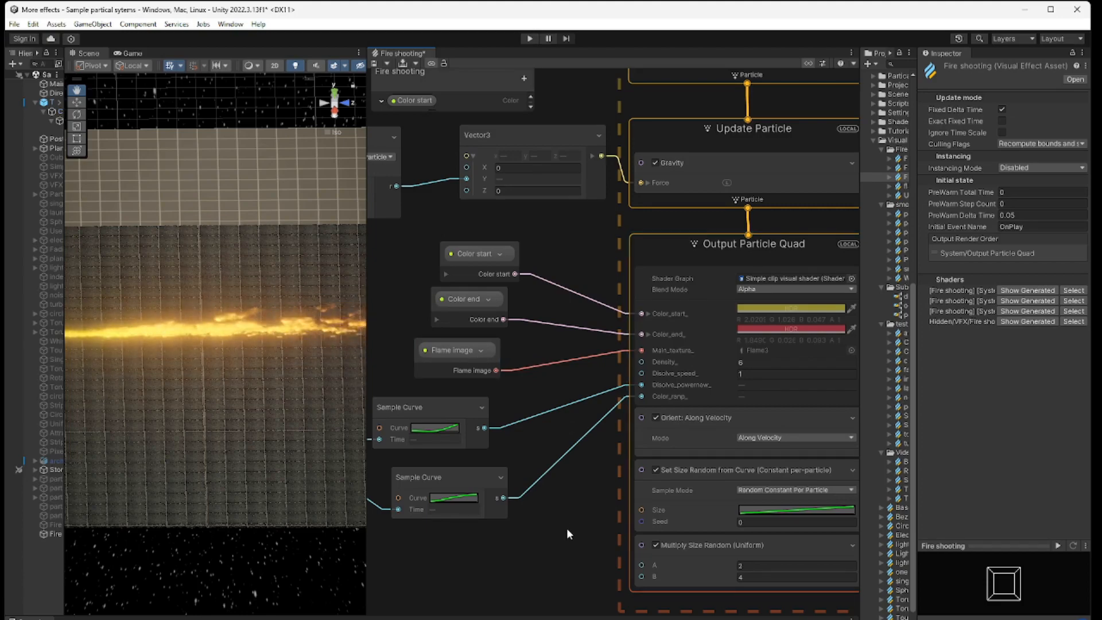
pyautogui.moveTo(567, 529); pyautogui.dragTo(649, 501, button='middle')
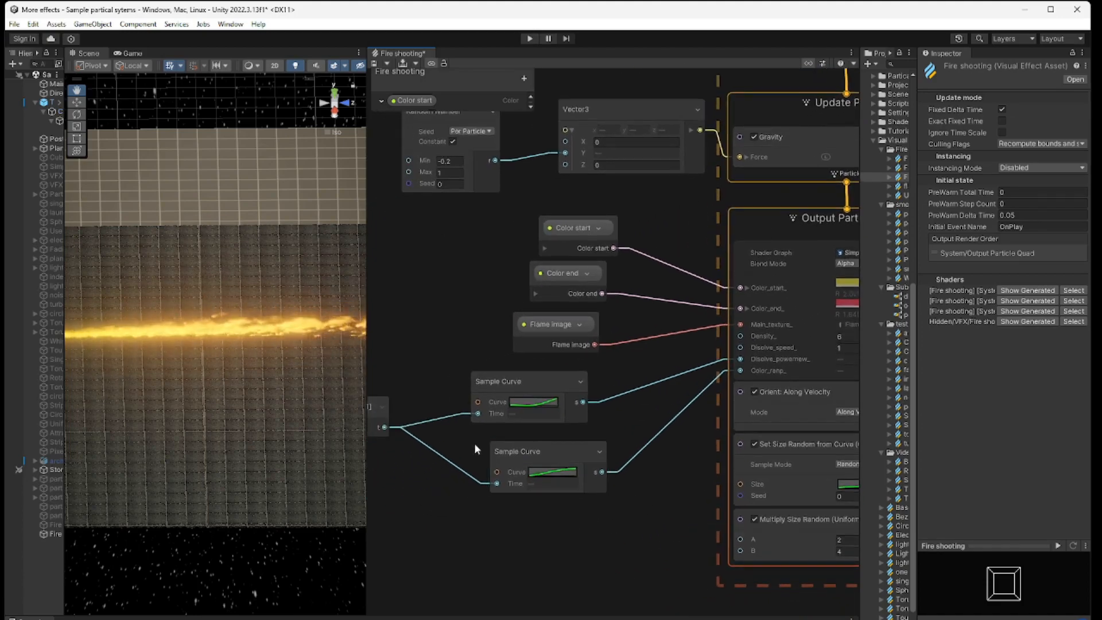
pyautogui.moveTo(573, 533); pyautogui.dragTo(599, 532, button='middle')
pyautogui.moveTo(382, 403); pyautogui.dragTo(495, 413)
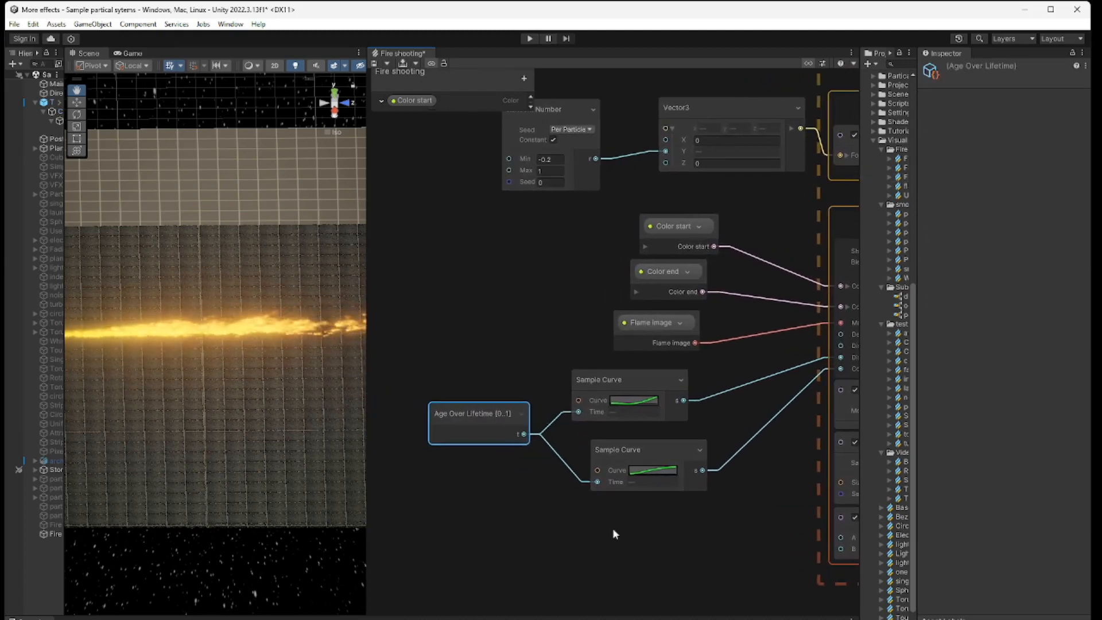
pyautogui.moveTo(613, 533); pyautogui.dragTo(526, 538, button='middle')
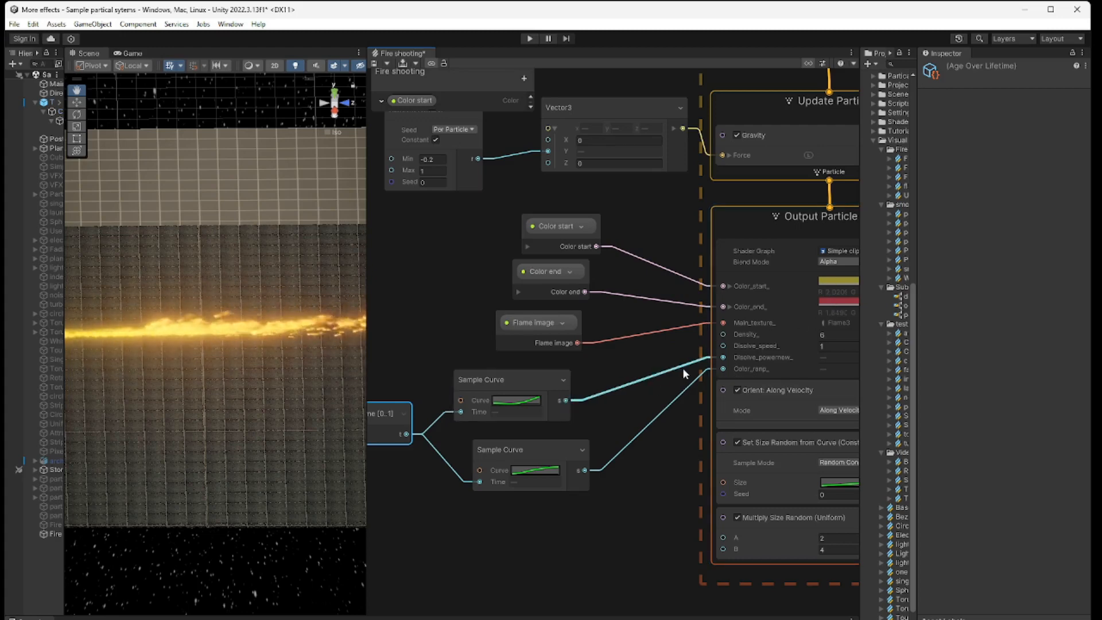
# - Examine the curves of the two Sample Curve nodes that feed the output's dissolve power and color ramp inputs
pyautogui.click(515, 399)
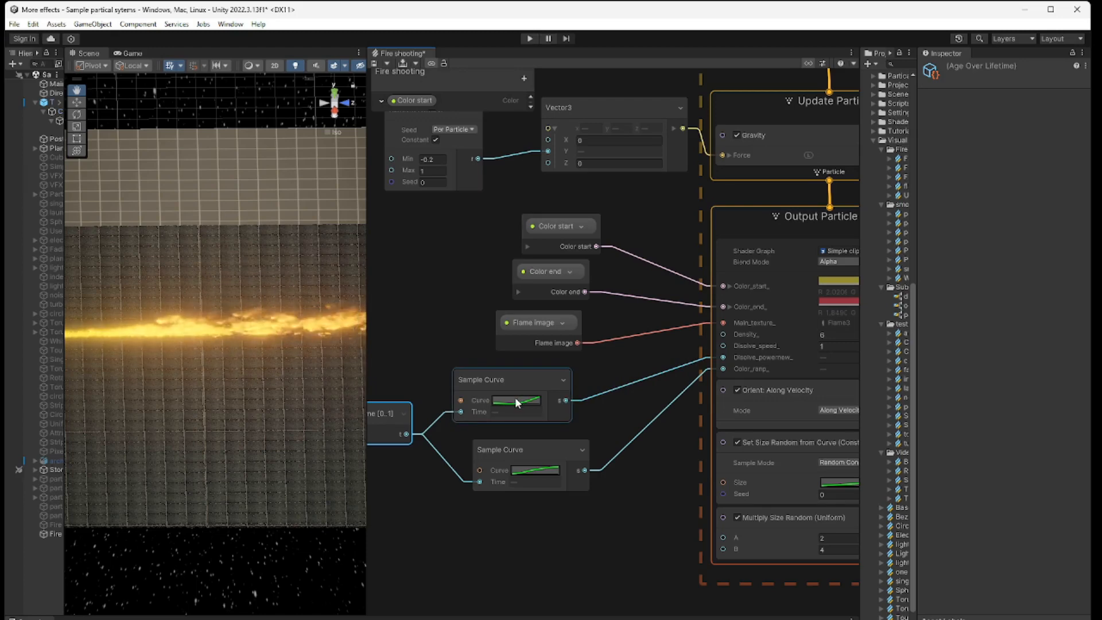
pyautogui.scroll(-3, 742, 409)
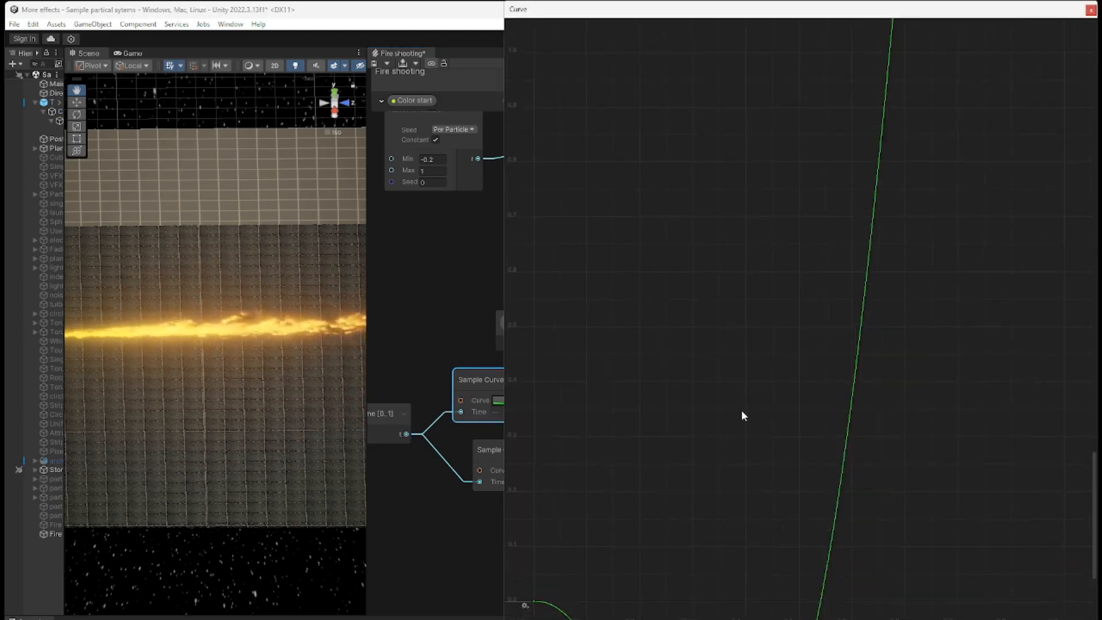
pyautogui.scroll(-2, 742, 410)
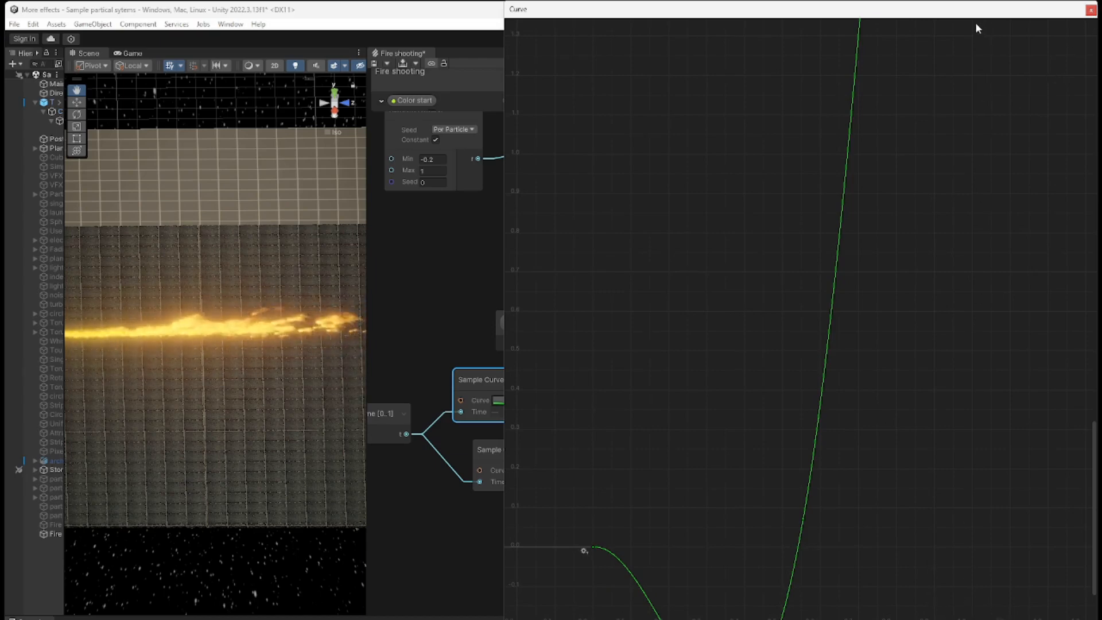
pyautogui.click(1091, 10)
pyautogui.click(542, 472)
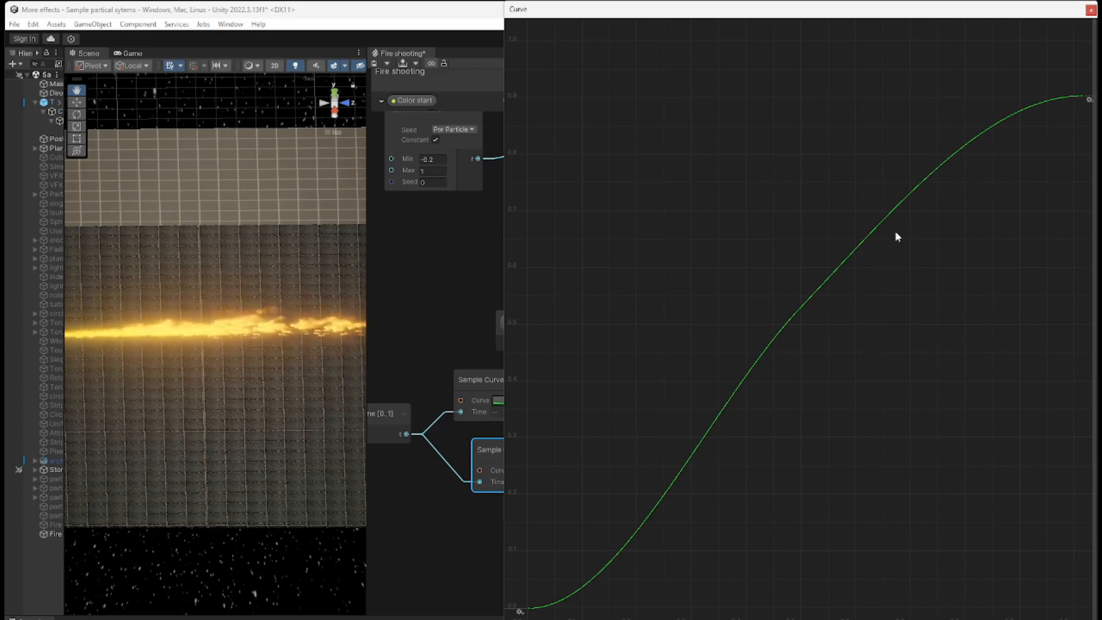
pyautogui.click(1091, 12)
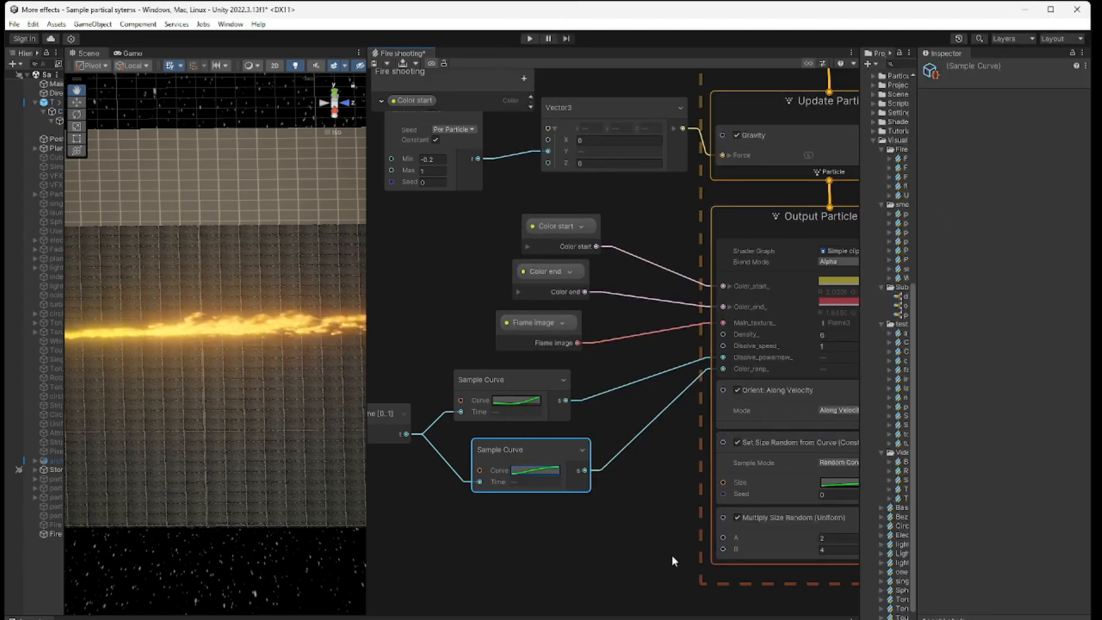
# - Set the Orient mode of the Output Particle Quad to Face Camera Plane
pyautogui.moveTo(668, 560); pyautogui.dragTo(605, 547, button='middle')
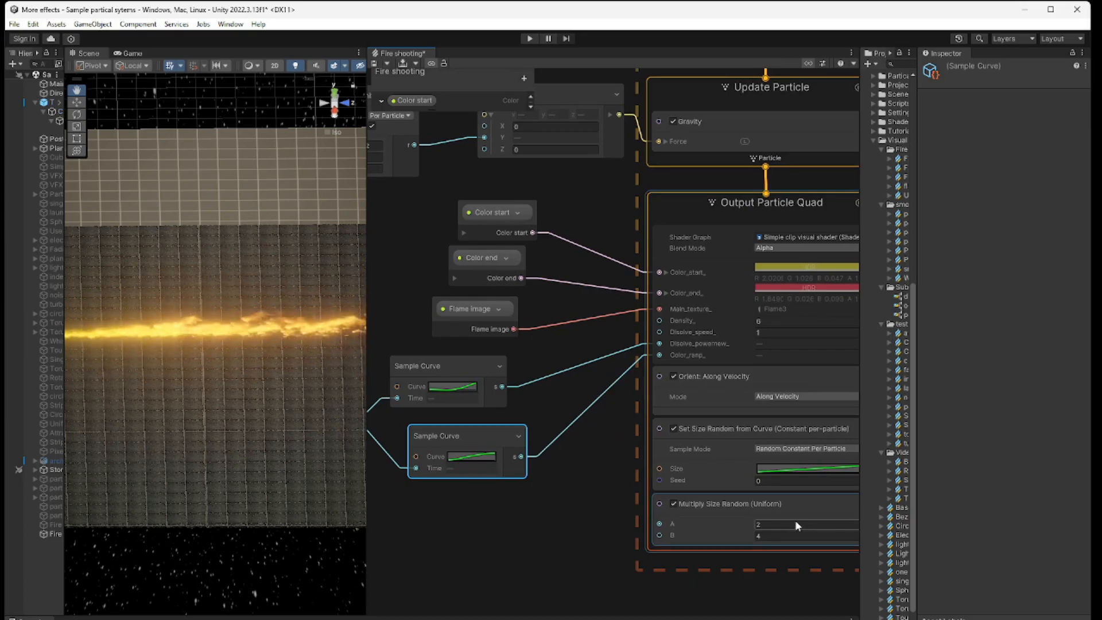
pyautogui.moveTo(592, 586); pyautogui.dragTo(552, 572, button='middle')
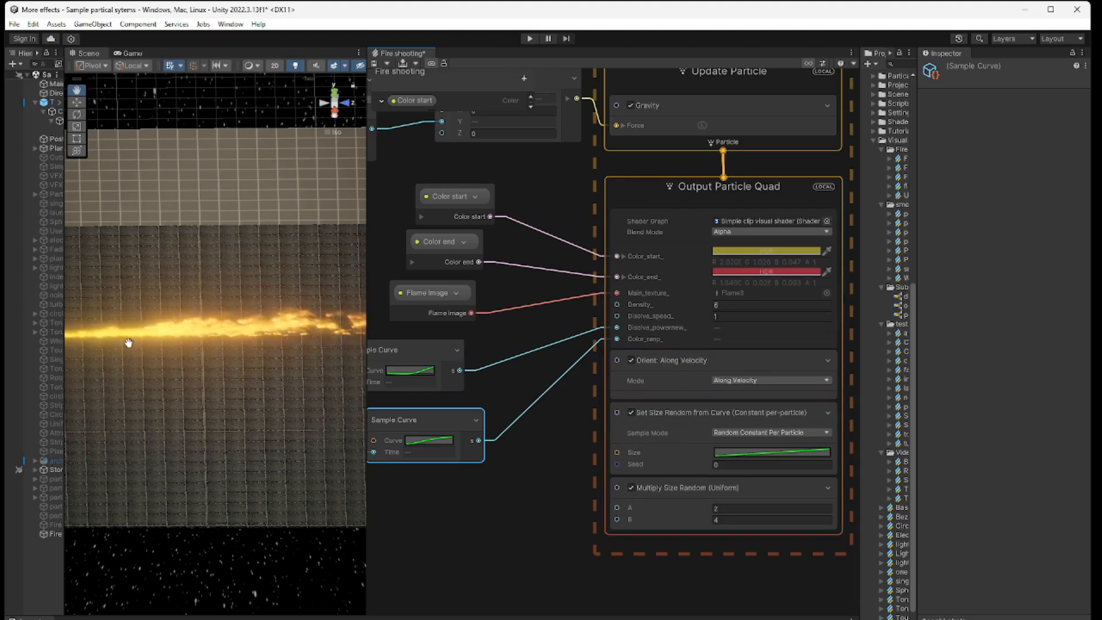
pyautogui.moveTo(220, 425); pyautogui.dragTo(281, 428)
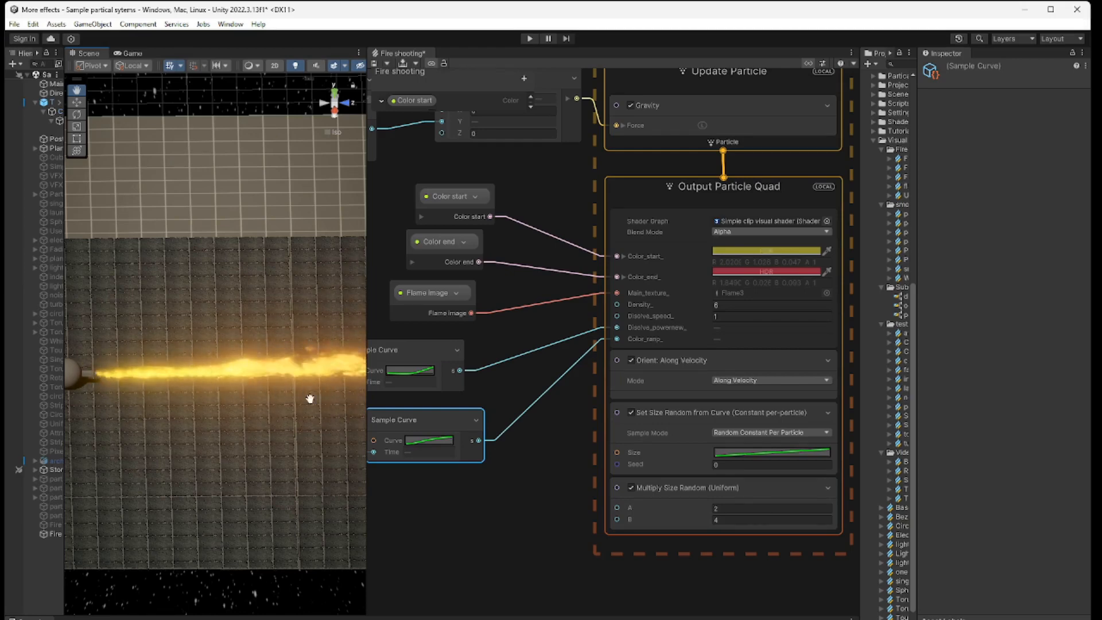
pyautogui.click(753, 381)
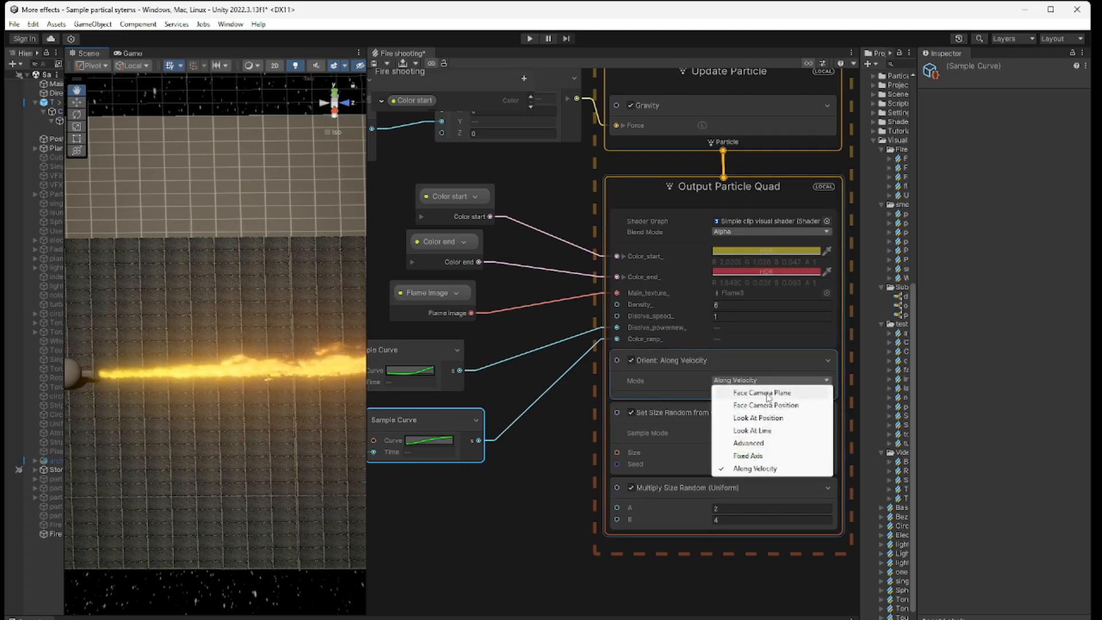
pyautogui.click(767, 394)
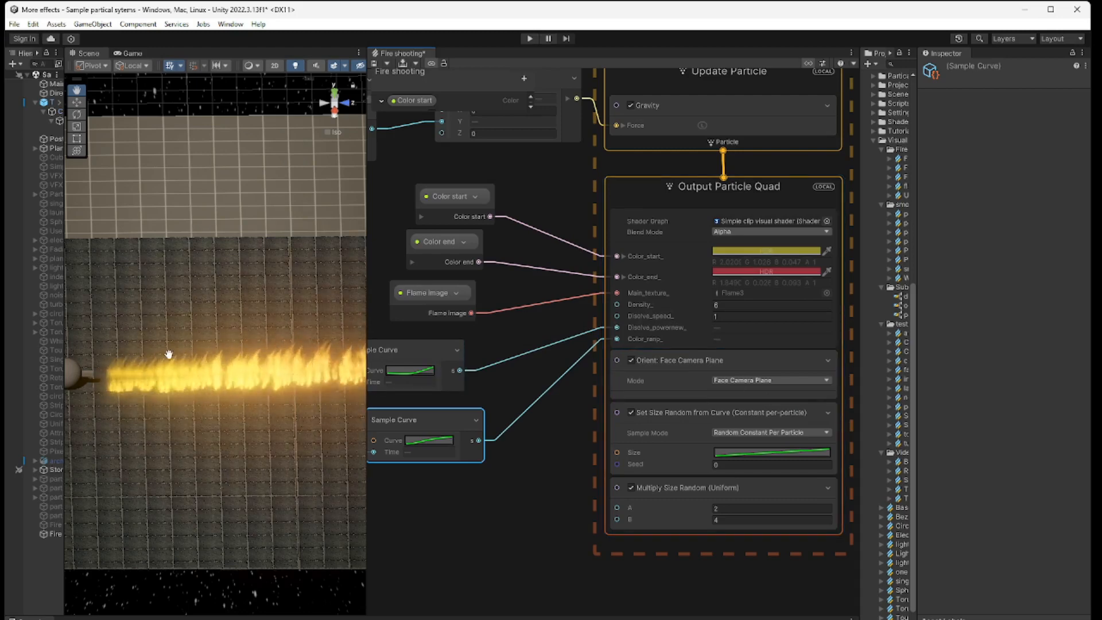
# - Restore the Orient mode to Along Velocity and inspect the whole flame jet in a widened scene view
pyautogui.click(791, 379)
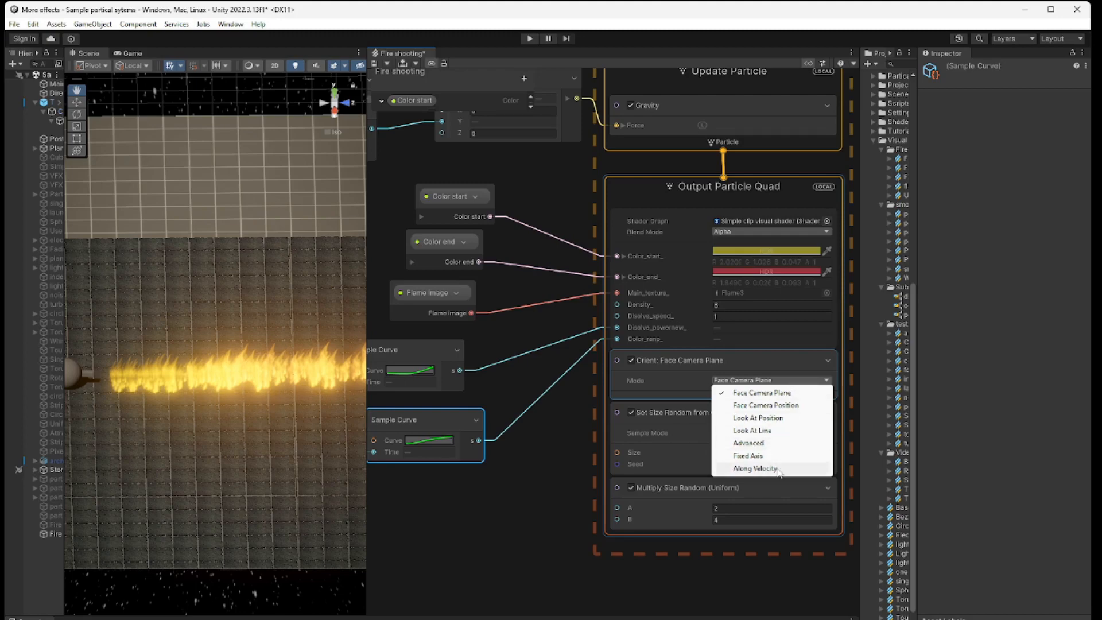
pyautogui.click(756, 468)
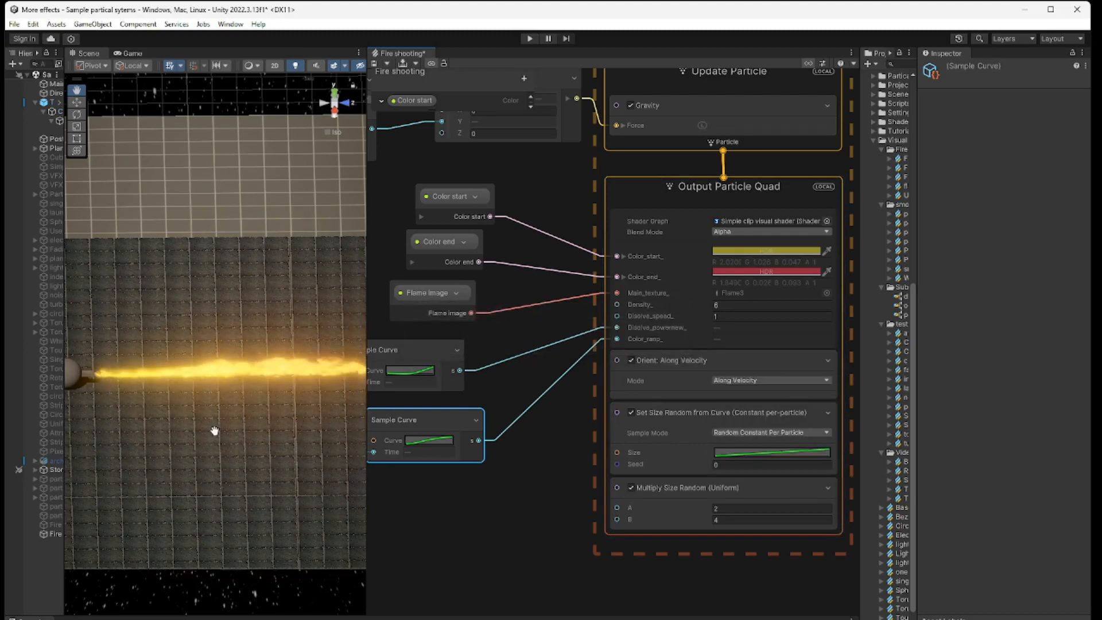
pyautogui.moveTo(367, 510); pyautogui.dragTo(530, 512)
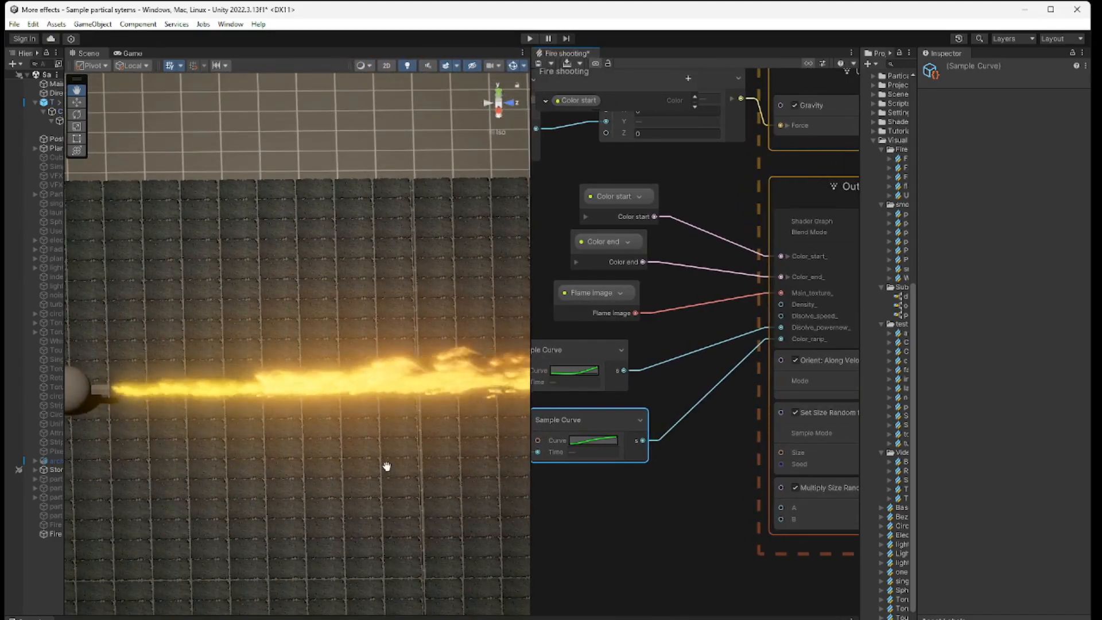
pyautogui.moveTo(387, 467); pyautogui.dragTo(354, 455)
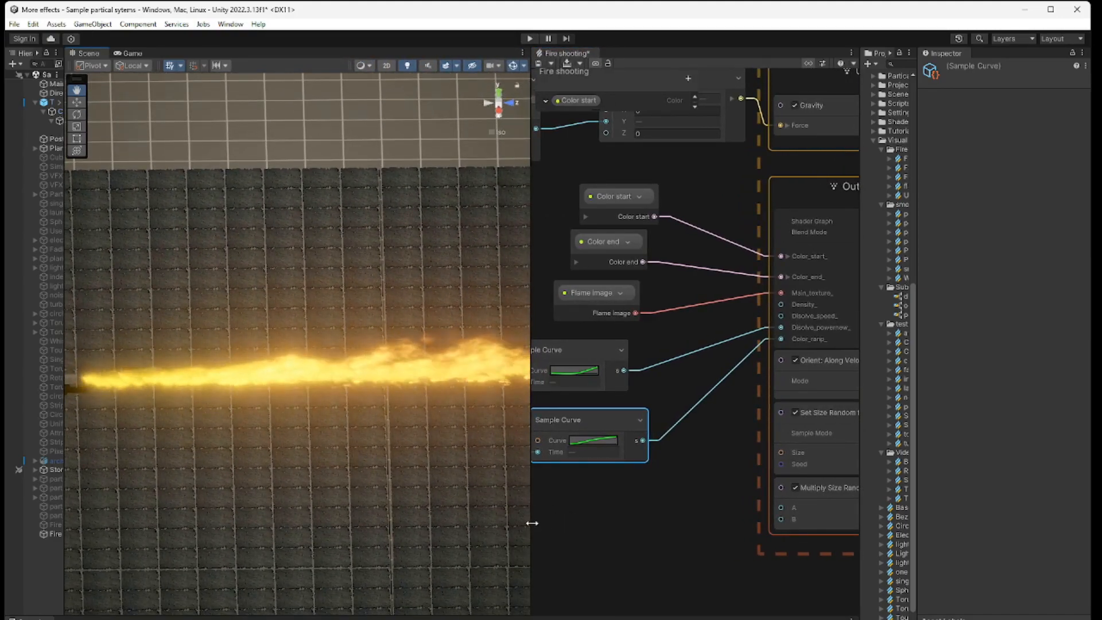
pyautogui.moveTo(533, 523); pyautogui.dragTo(683, 515)
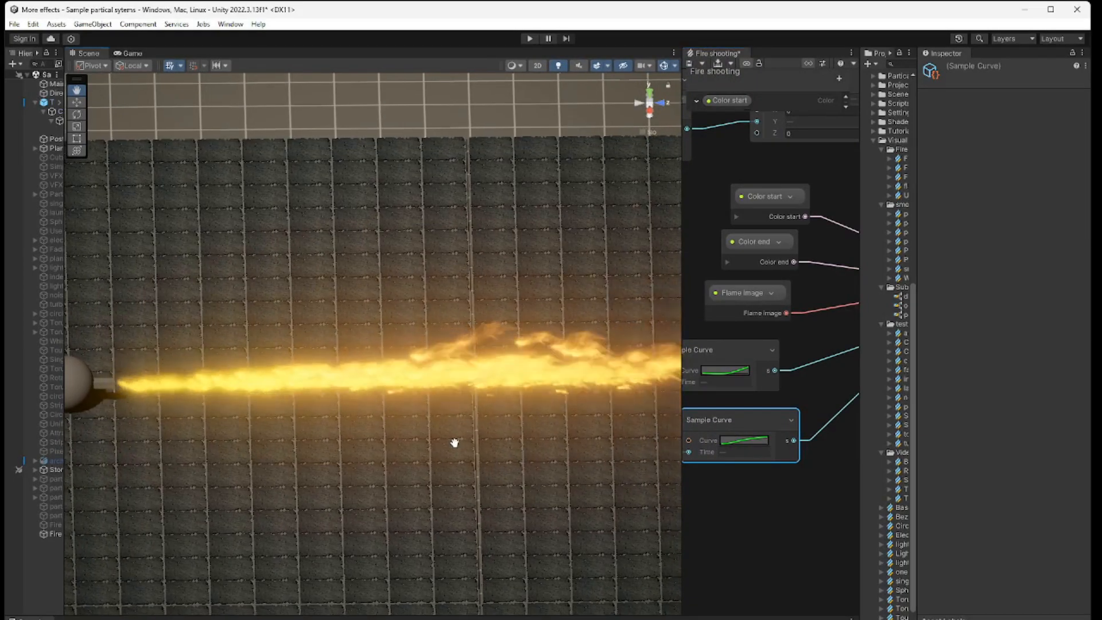
pyautogui.moveTo(455, 443); pyautogui.dragTo(436, 418)
pyautogui.scroll(-5, 436, 418)
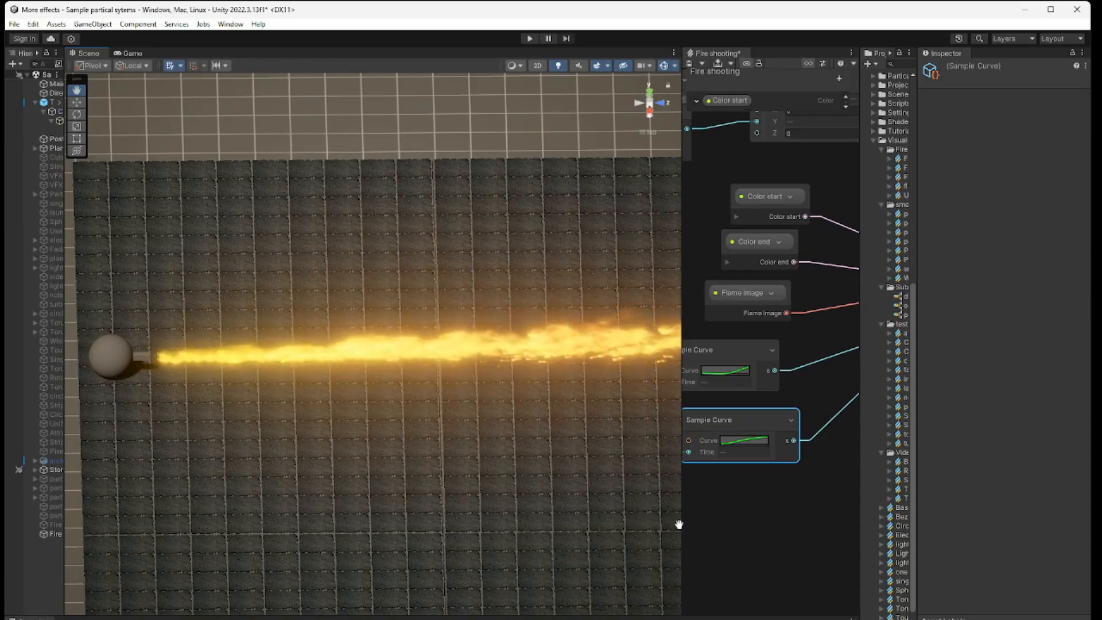
# - Widen the Fire shooting graph and review its velocity, lifetime, angle and gravity blocks
pyautogui.moveTo(682, 519); pyautogui.dragTo(441, 483)
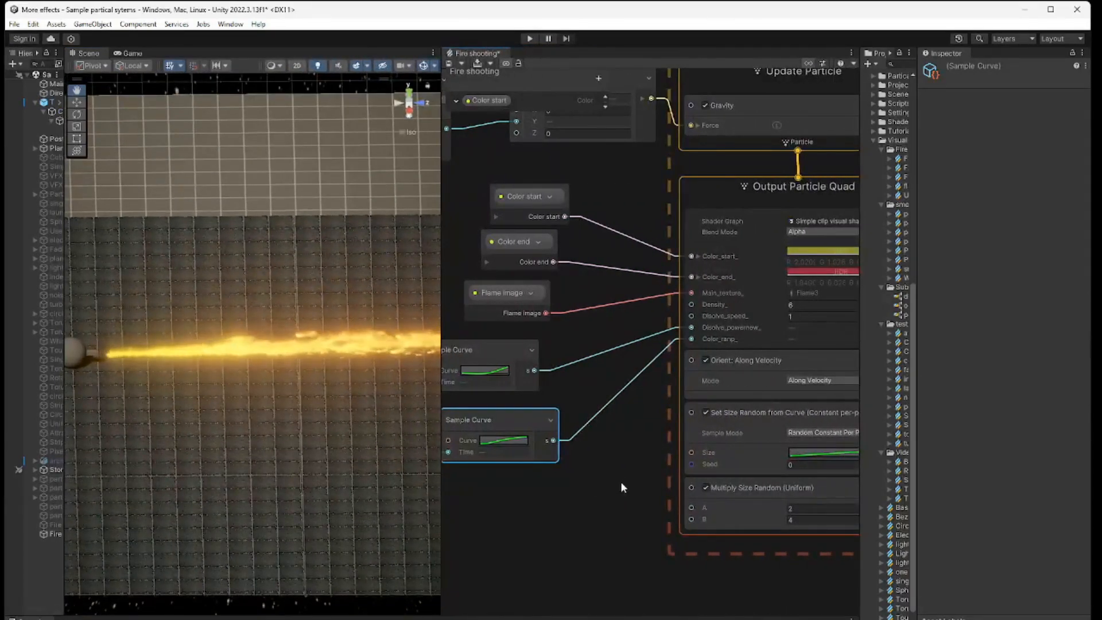
pyautogui.moveTo(621, 481); pyautogui.dragTo(553, 570, button='middle')
pyautogui.moveTo(573, 276); pyautogui.dragTo(578, 467, button='middle')
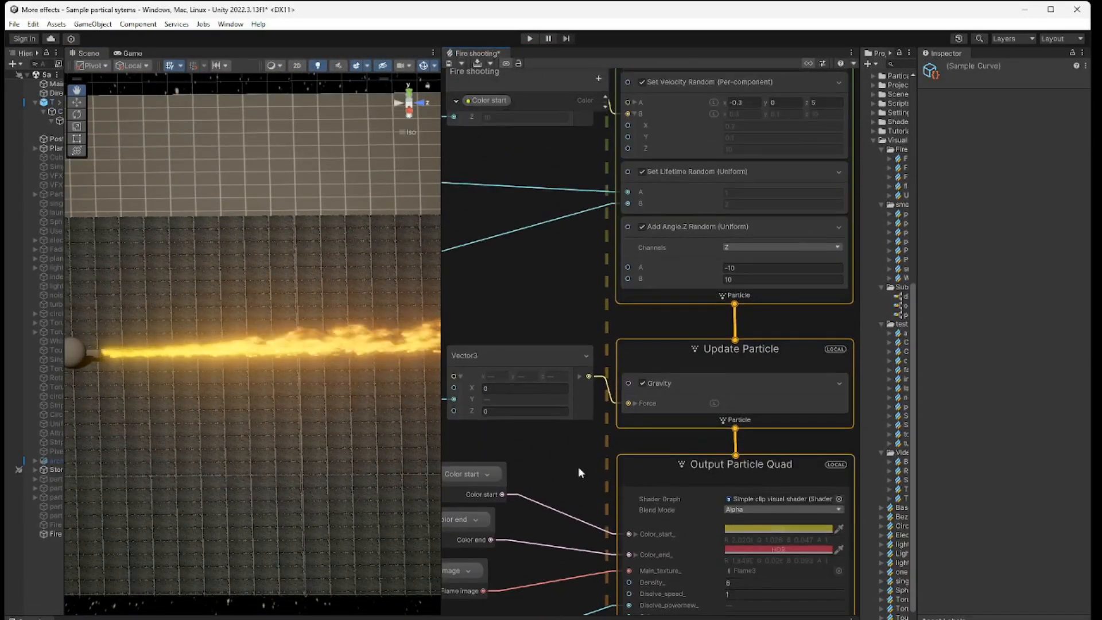
pyautogui.moveTo(551, 264); pyautogui.dragTo(599, 301, button='middle')
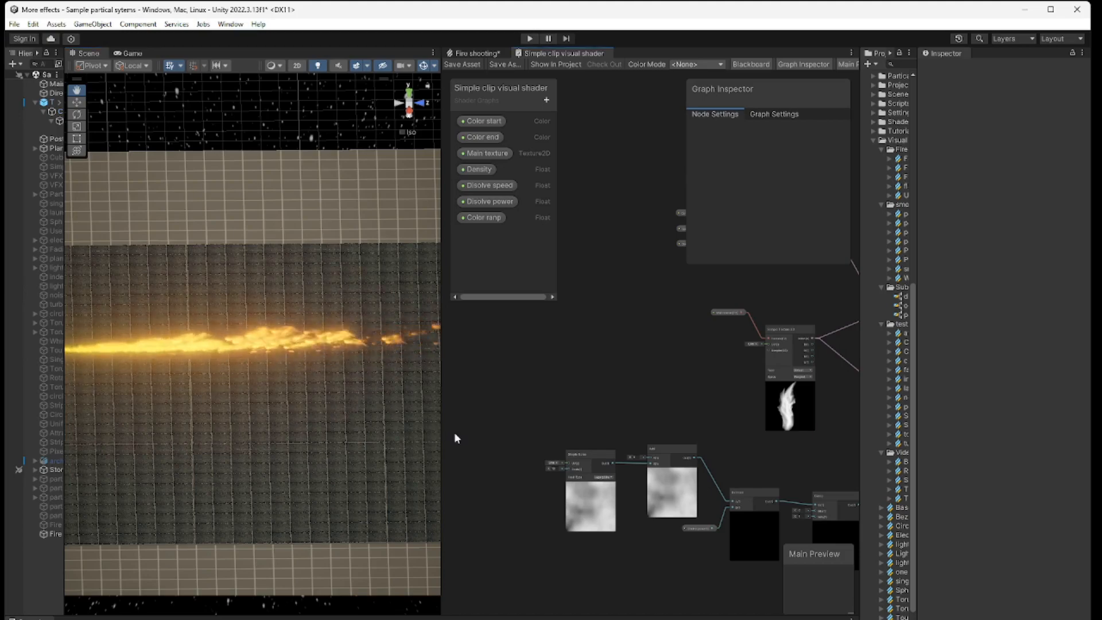
# - Enlarge the Simple clip visual shader graph and examine the Lerp node fed by Color start, Color end and Color ranp
pyautogui.moveTo(442, 445); pyautogui.dragTo(179, 419)
pyautogui.moveTo(322, 354); pyautogui.dragTo(265, 416, button='middle')
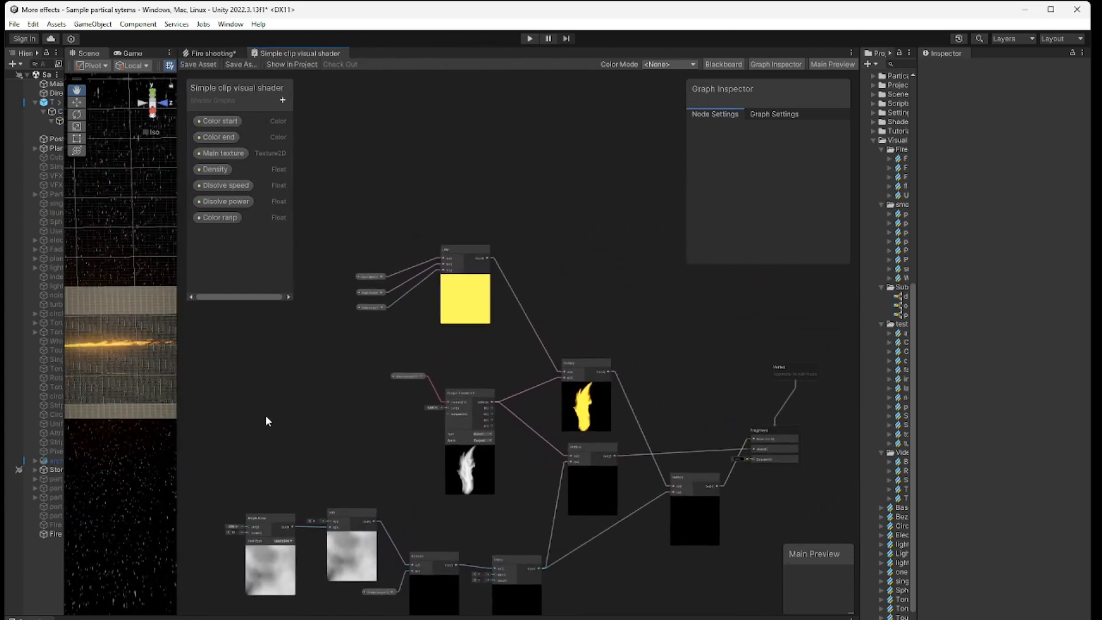
pyautogui.scroll(3, 278, 379)
pyautogui.moveTo(377, 321); pyautogui.dragTo(325, 423, button='middle')
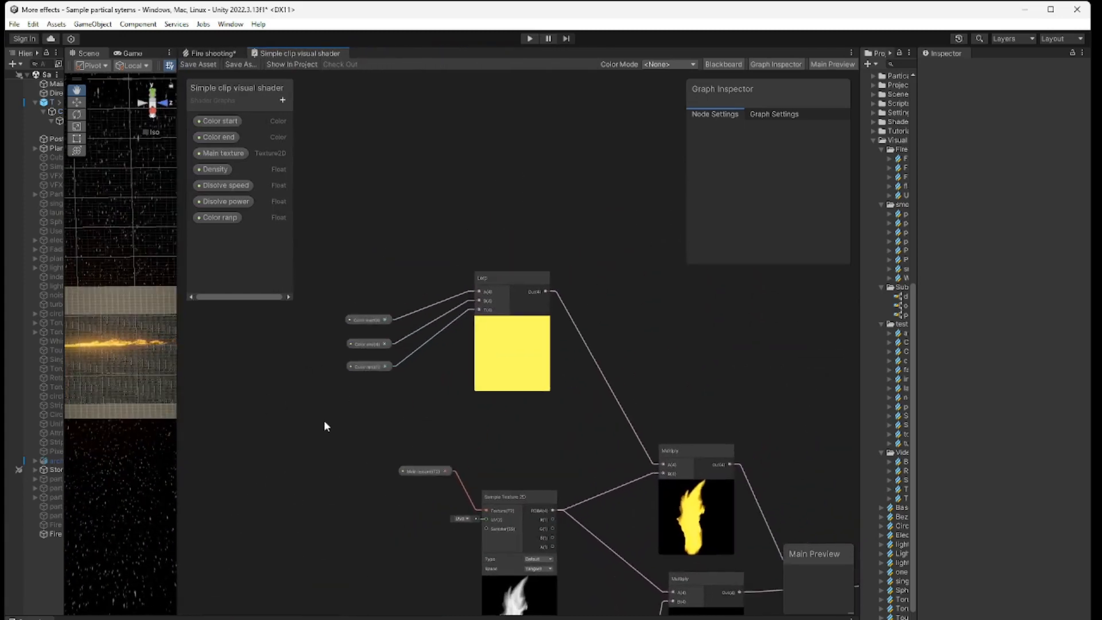
pyautogui.scroll(1, 436, 405)
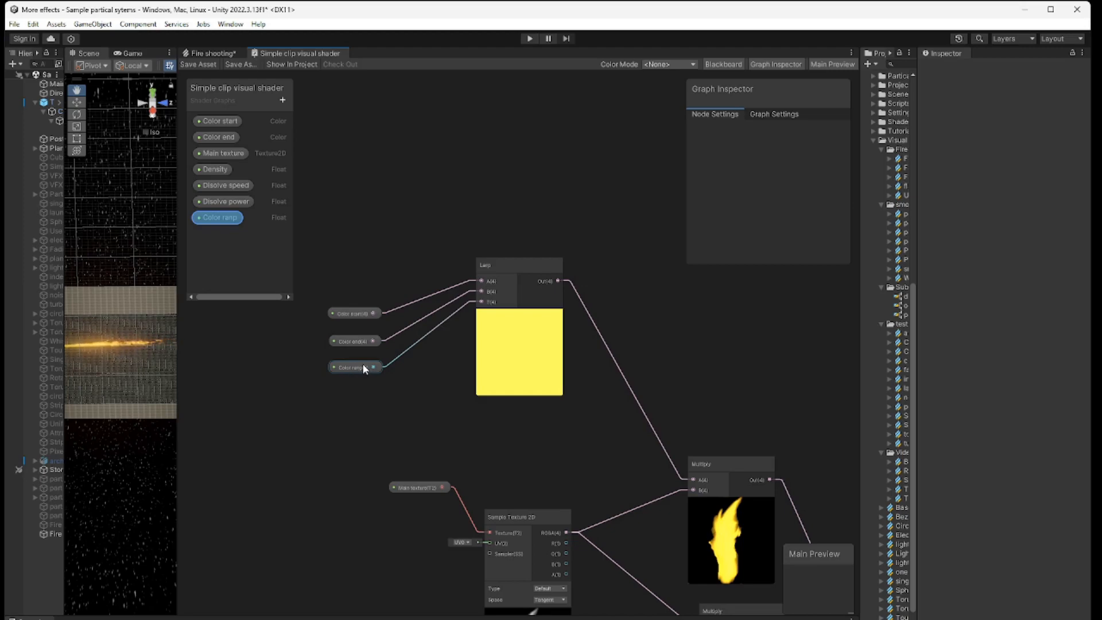
# - Test the Color ranp property's default at about 1 and reset it to 0
pyautogui.click(223, 219)
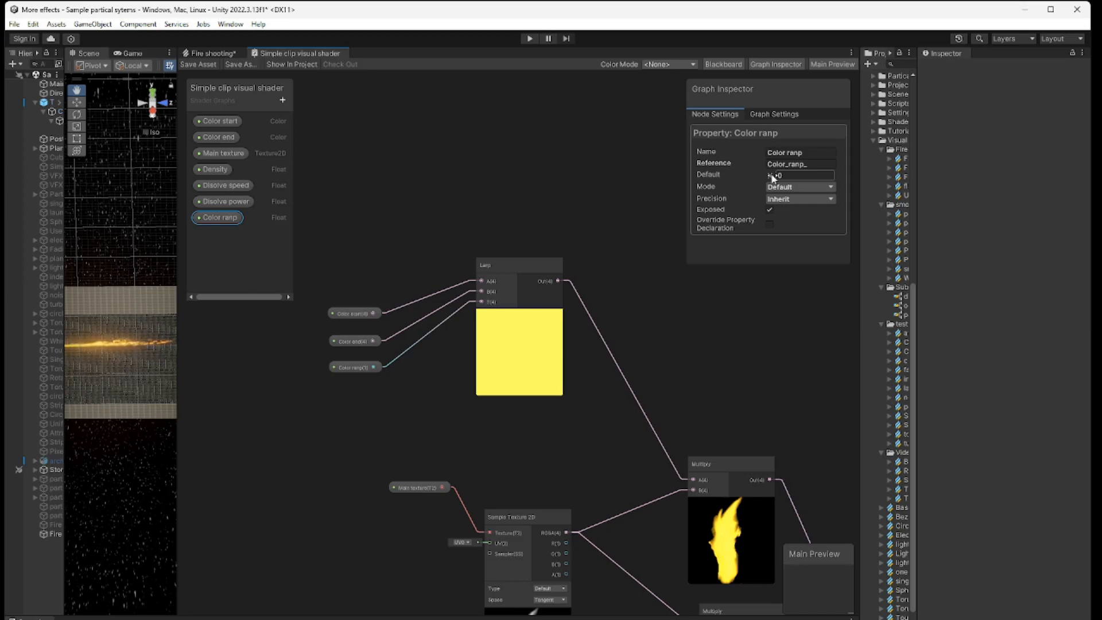
pyautogui.moveTo(772, 176)
pyautogui.mouseDown()
pyautogui.moveTo(805, 179)
pyautogui.moveTo(792, 176)
pyautogui.mouseUp()
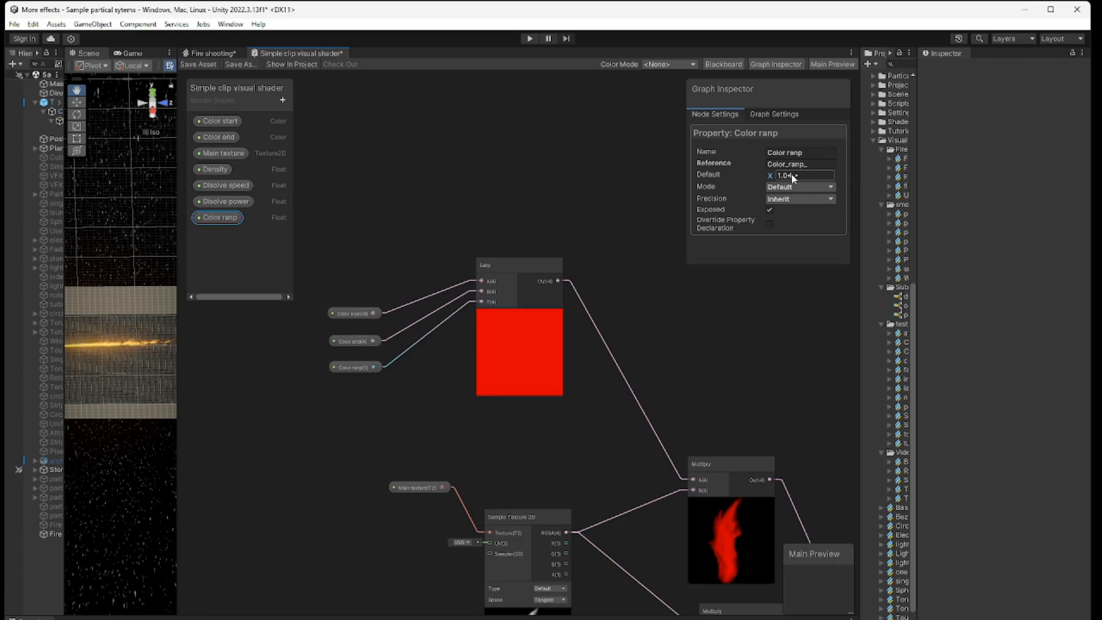
pyautogui.moveTo(794, 178); pyautogui.dragTo(772, 174)
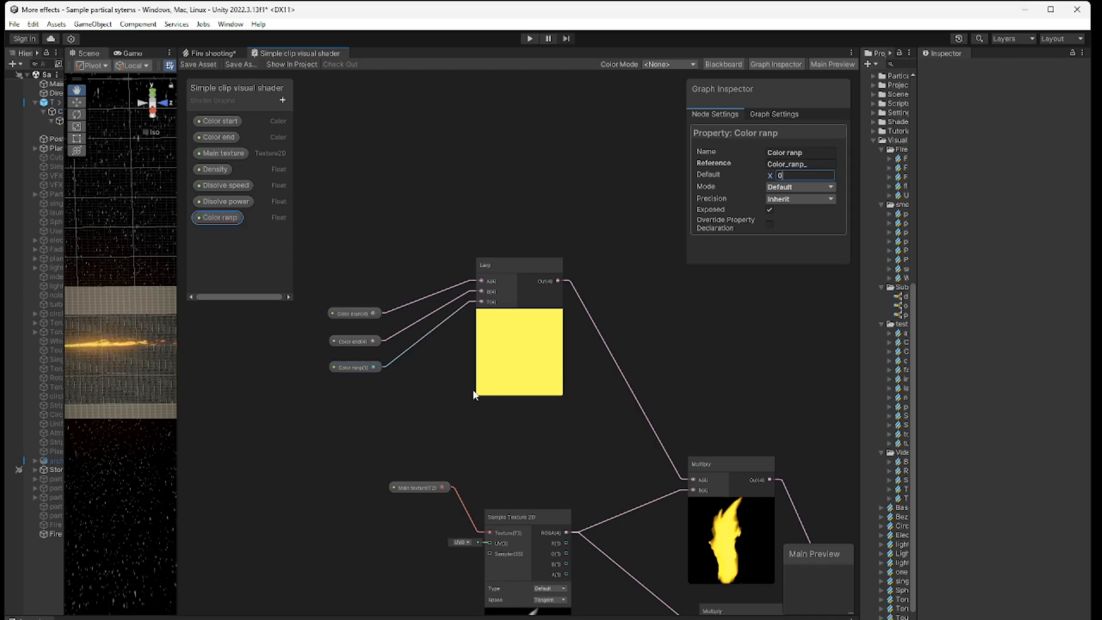
# - Examine the Multiply nodes, the Fragment inputs and the Simple Noise, Add, Subtract and Clamp chain of the shader
pyautogui.moveTo(572, 452); pyautogui.dragTo(535, 353, button='middle')
pyautogui.moveTo(541, 395); pyautogui.dragTo(522, 348, button='middle')
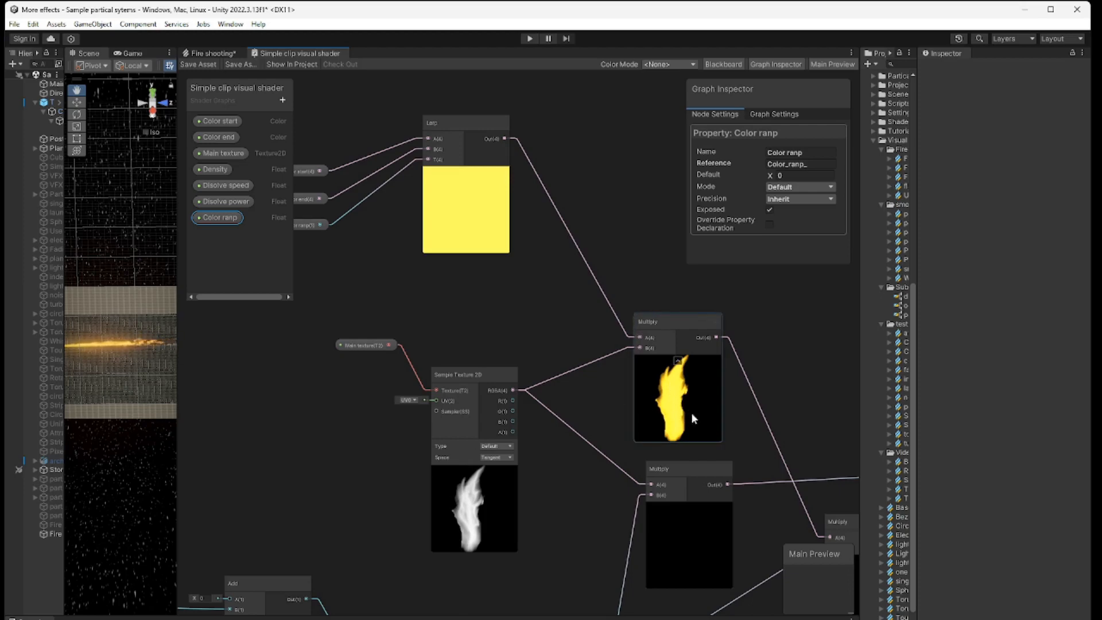
pyautogui.moveTo(744, 448); pyautogui.dragTo(715, 281, button='middle')
pyautogui.moveTo(770, 403); pyautogui.dragTo(711, 415, button='middle')
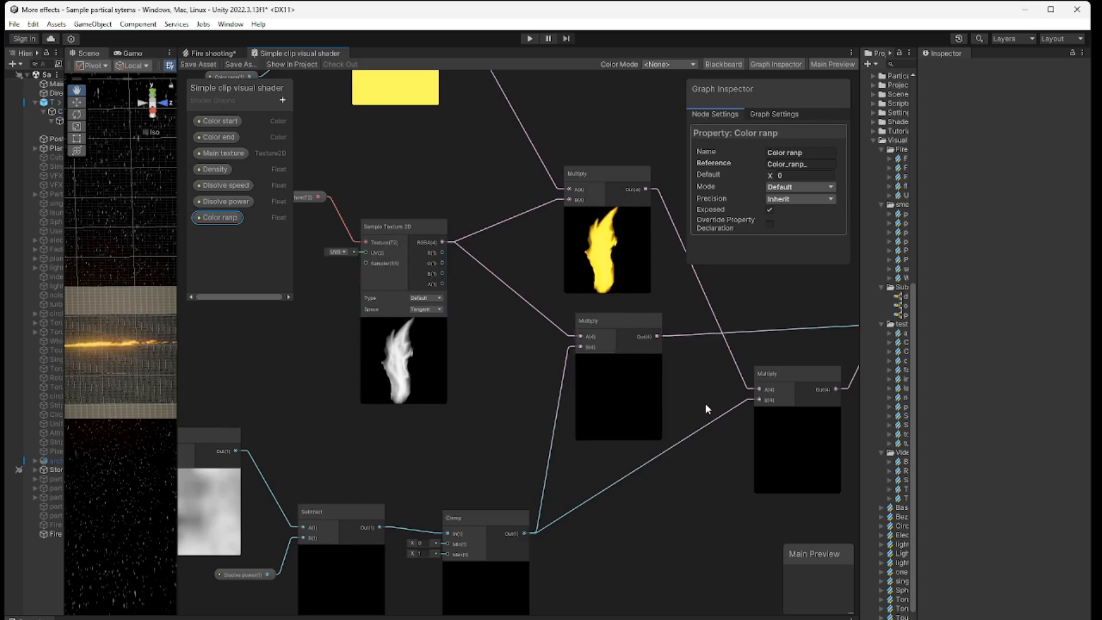
pyautogui.moveTo(701, 404); pyautogui.dragTo(529, 450, button='middle')
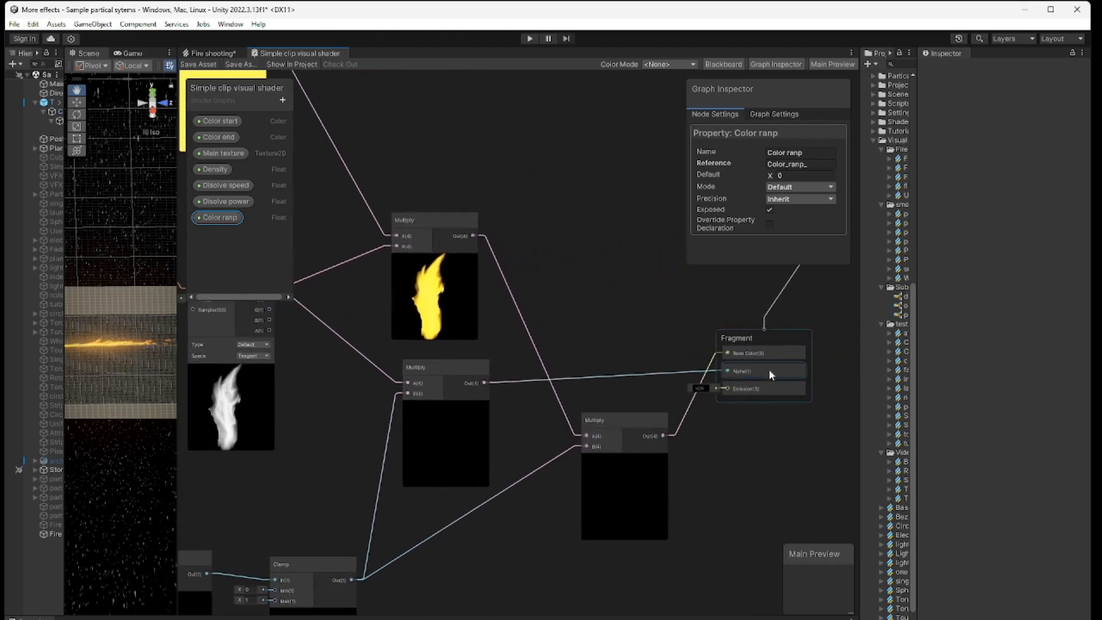
pyautogui.moveTo(504, 543); pyautogui.dragTo(664, 516, button='middle')
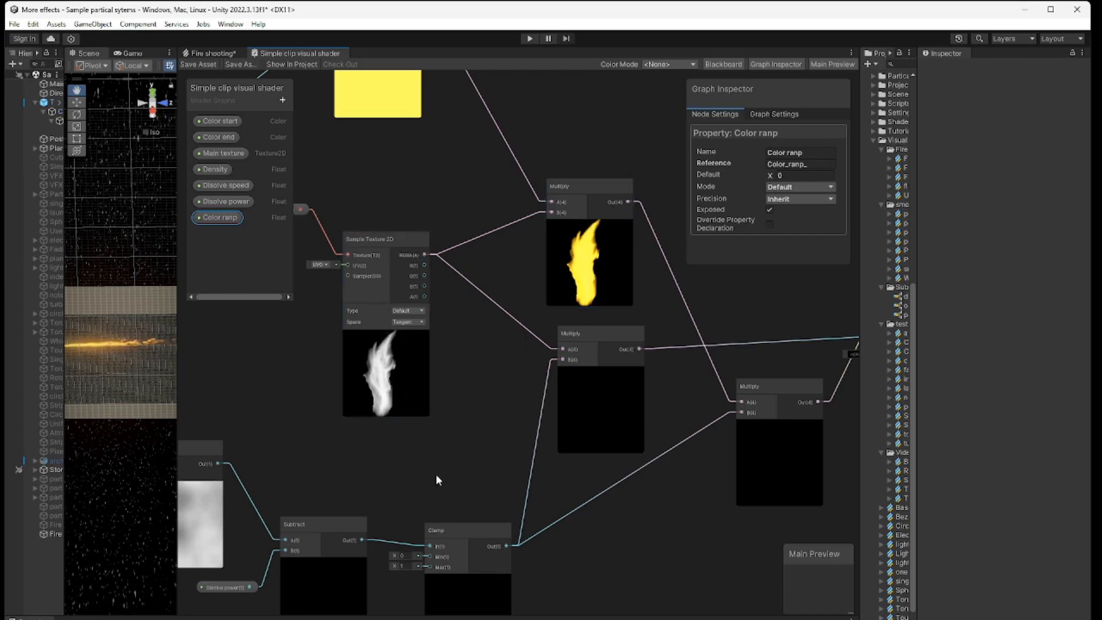
pyautogui.moveTo(424, 493); pyautogui.dragTo(467, 411, button='middle')
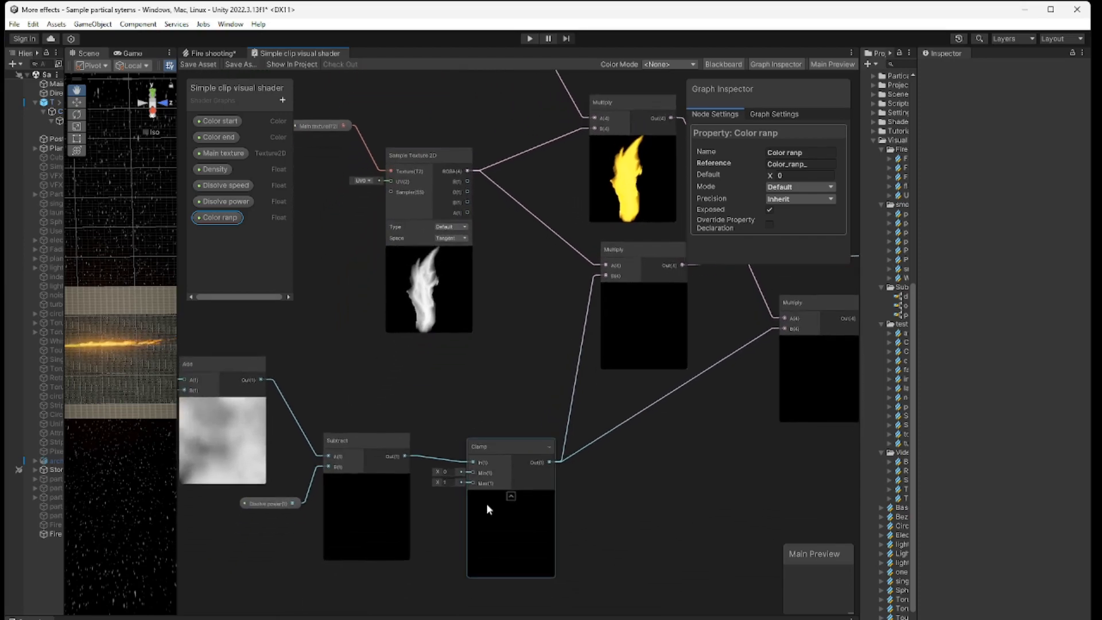
pyautogui.moveTo(438, 581); pyautogui.dragTo(620, 583, button='middle')
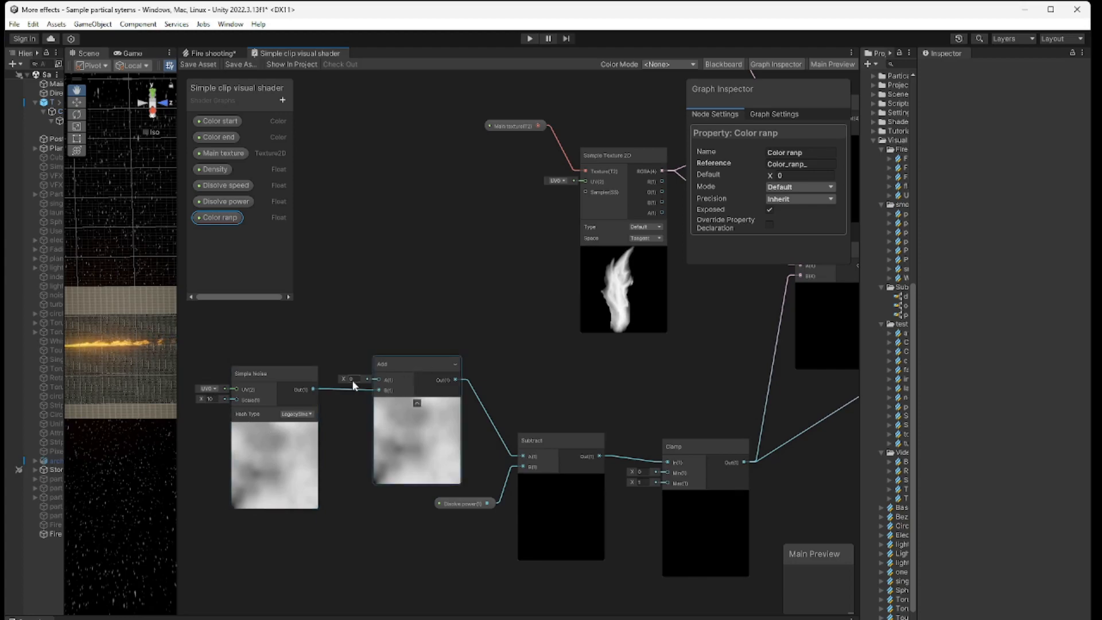
# - Move the Add node slightly upward between the Simple Noise and Subtract nodes
pyautogui.moveTo(402, 365); pyautogui.dragTo(402, 358)
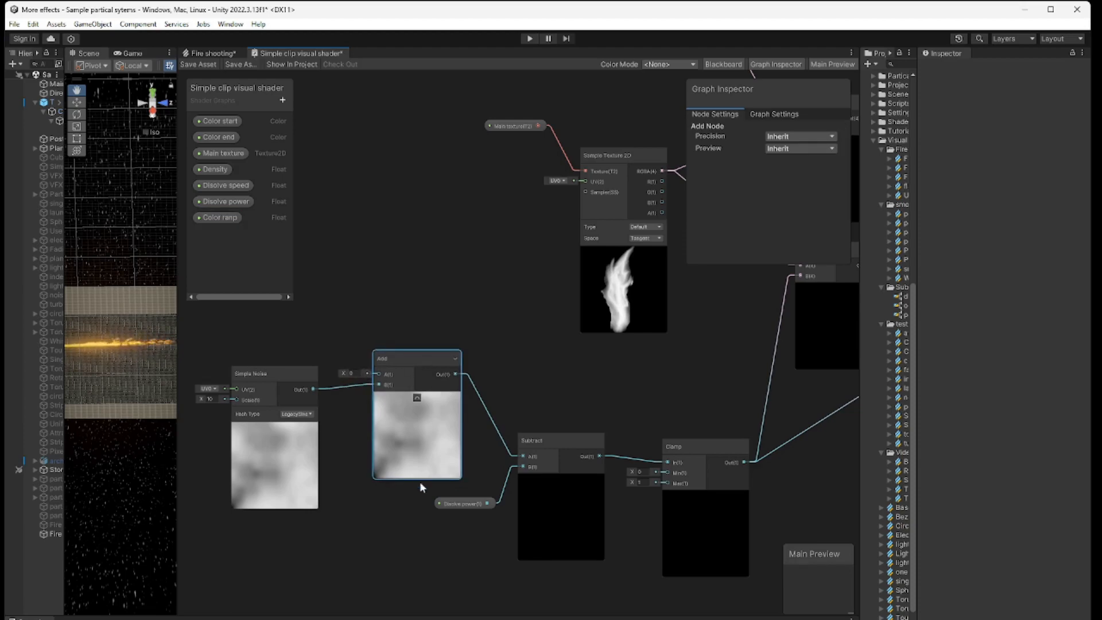
pyautogui.moveTo(419, 518); pyautogui.dragTo(405, 504, button='middle')
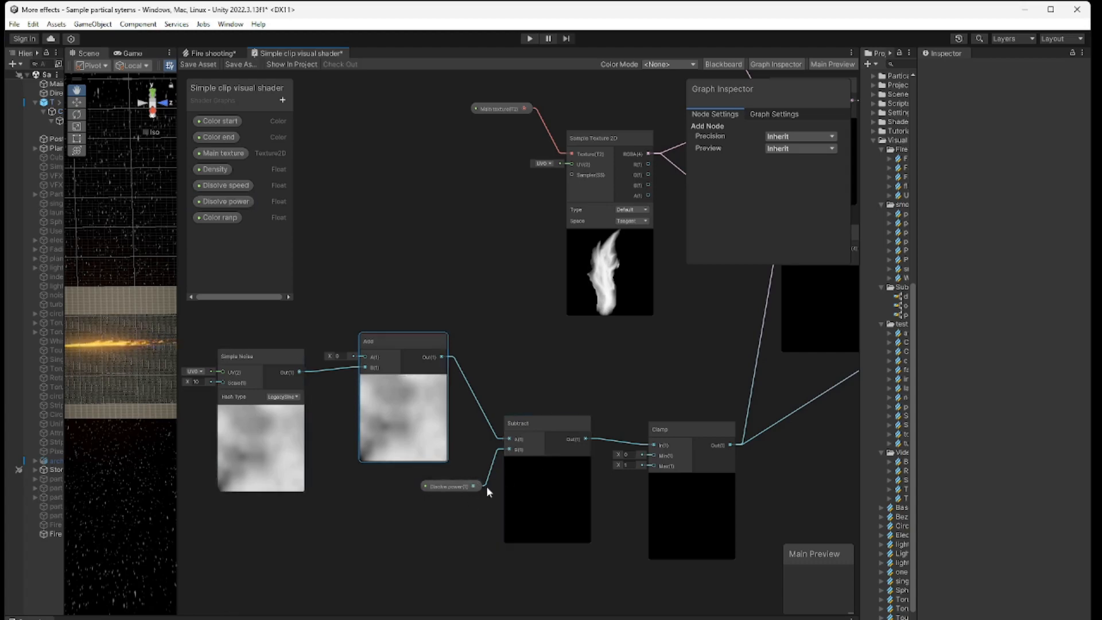
# - Test the Disolve power property's default at 0, 0.5 and 0.1, and finish with it set to 0
pyautogui.click(453, 485)
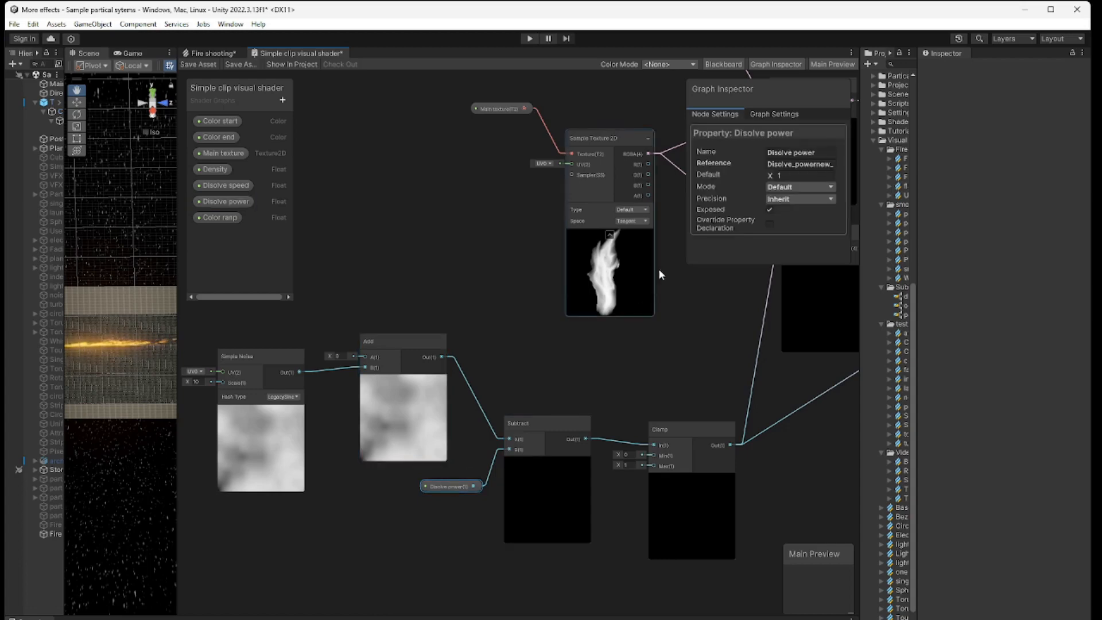
pyautogui.click(799, 176)
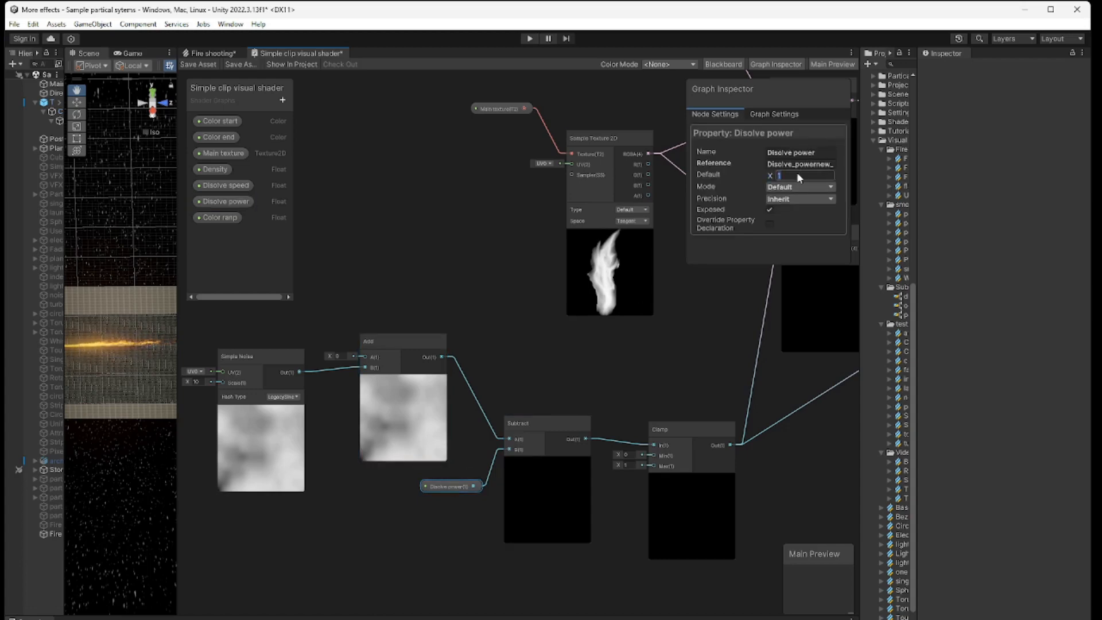
pyautogui.write('0')
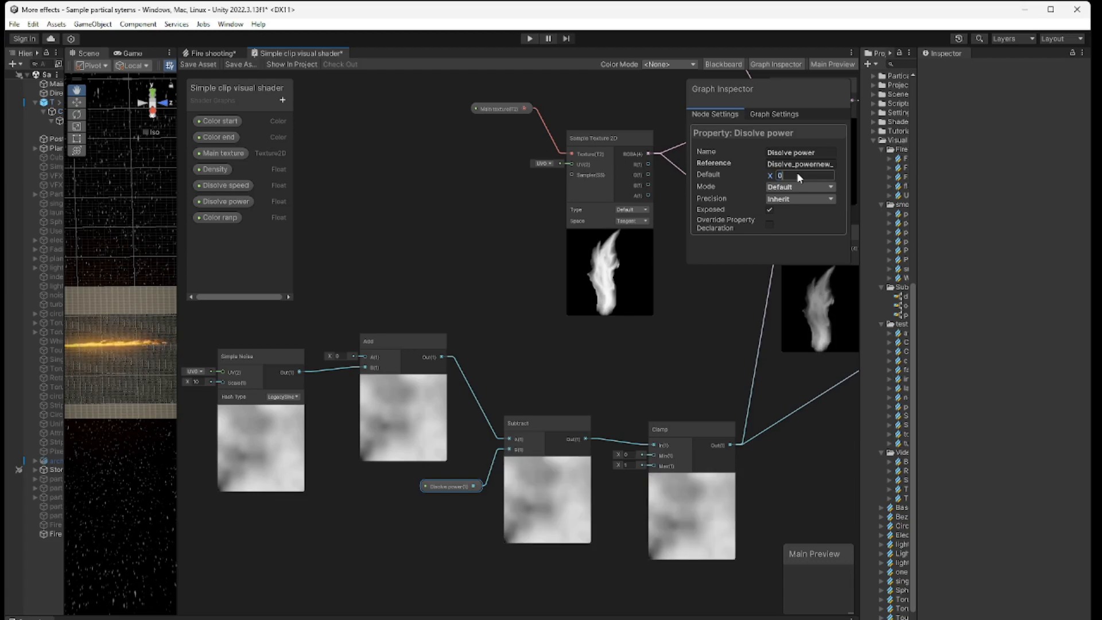
pyautogui.write('.5')
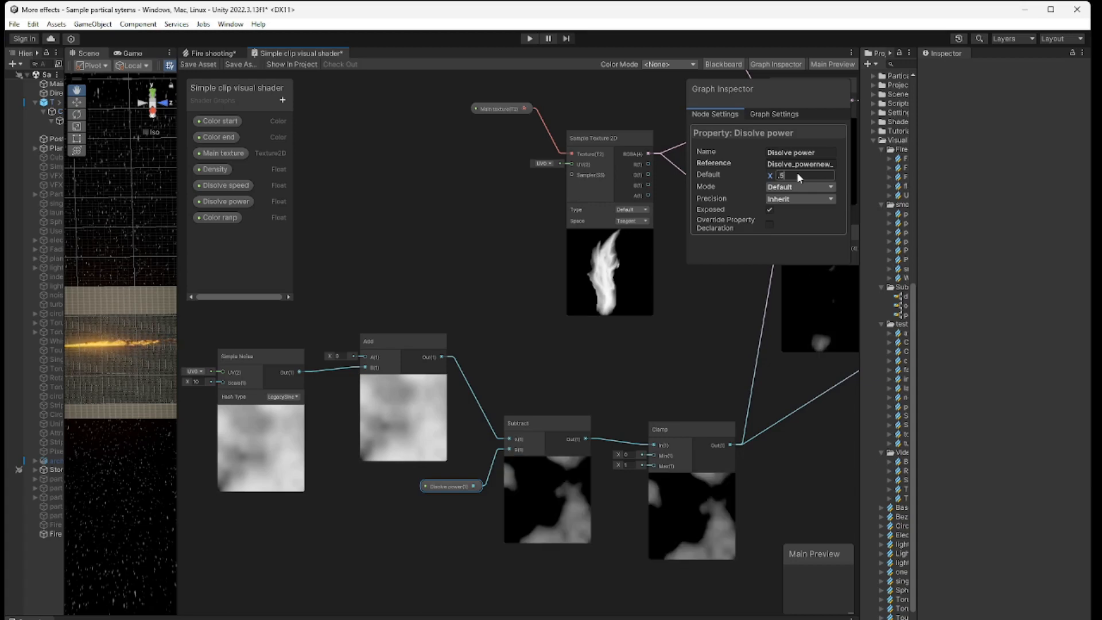
pyautogui.moveTo(772, 175); pyautogui.dragTo(765, 175)
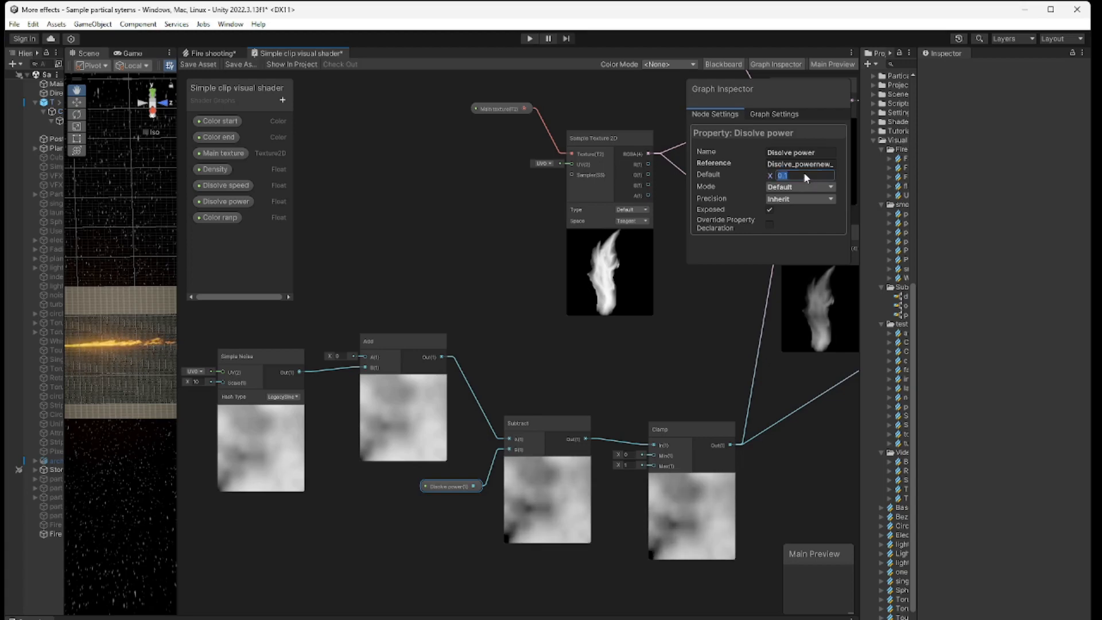
pyautogui.write('0')
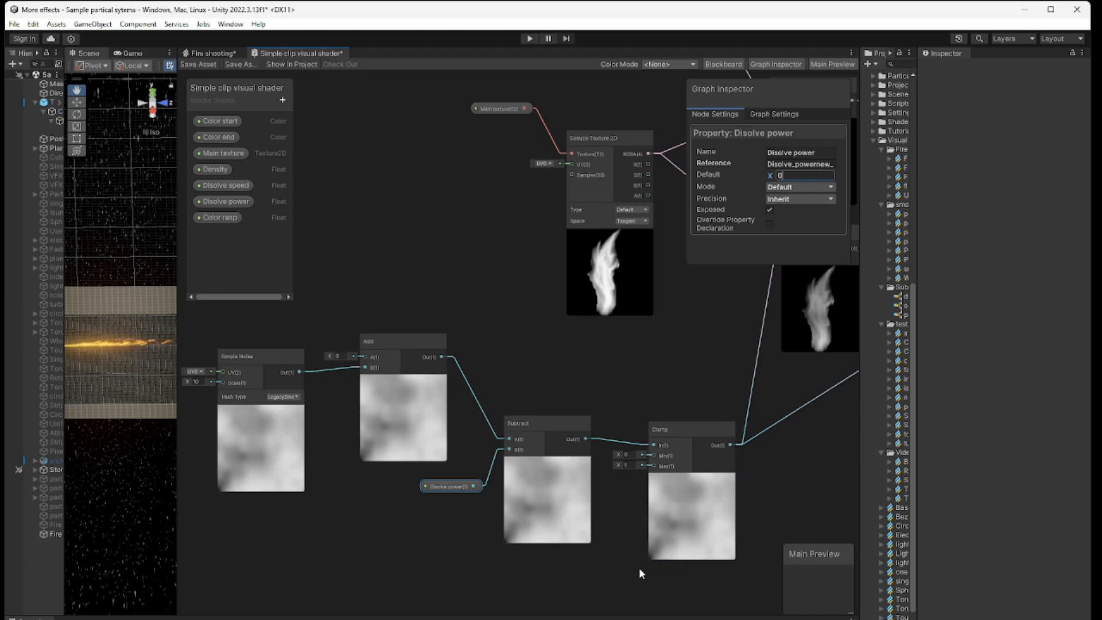
# - Examine how the Clamp output feeds the Multiply nodes and the Fragment's Base Color and Alpha inputs, ending with an overview of the graph
pyautogui.moveTo(635, 577); pyautogui.dragTo(529, 569, button='middle')
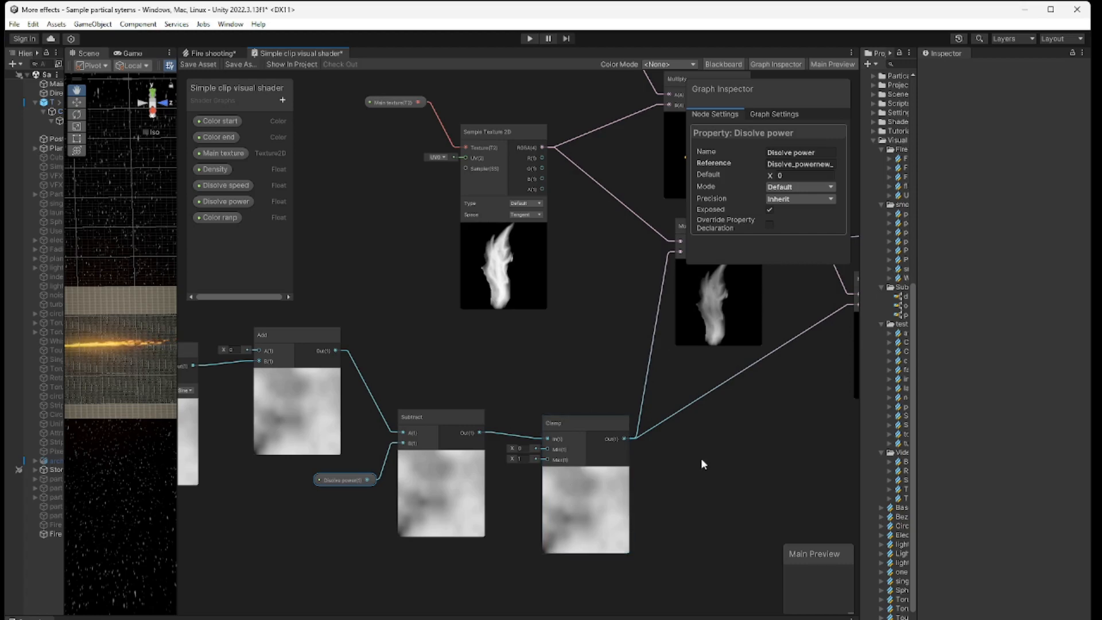
pyautogui.moveTo(708, 463); pyautogui.dragTo(603, 535, button='middle')
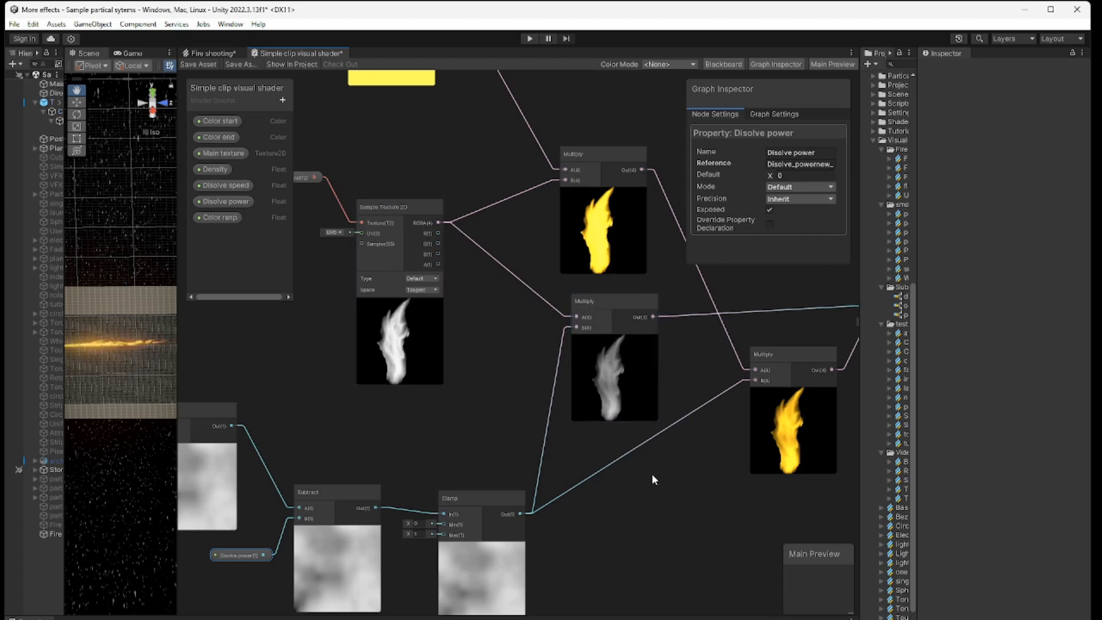
pyautogui.moveTo(653, 476); pyautogui.dragTo(567, 507, button='middle')
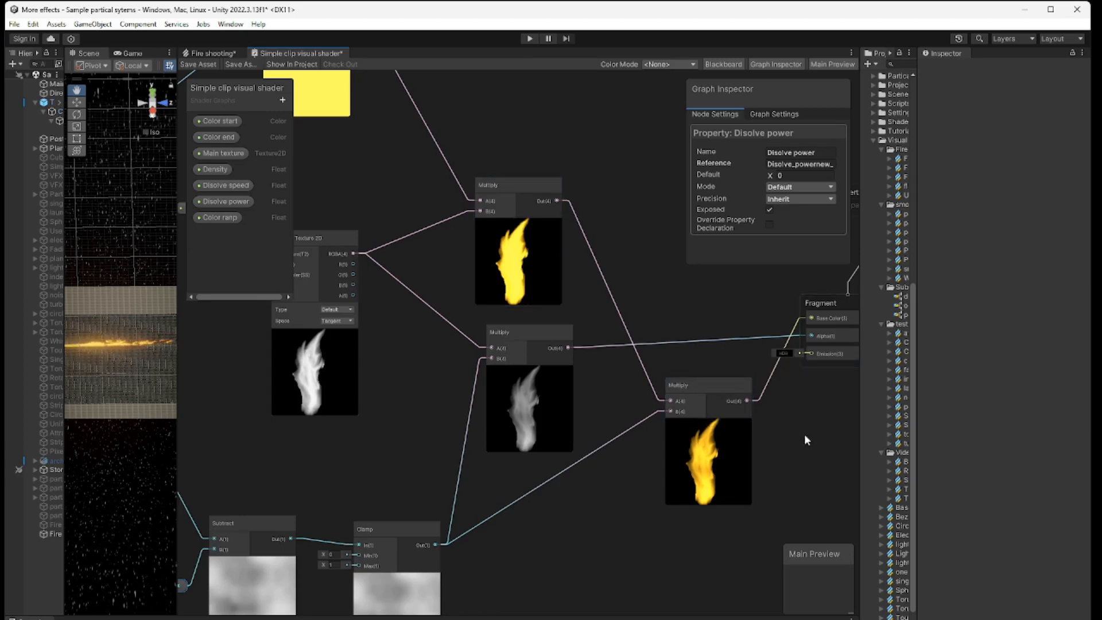
pyautogui.moveTo(804, 438); pyautogui.dragTo(728, 467, button='middle')
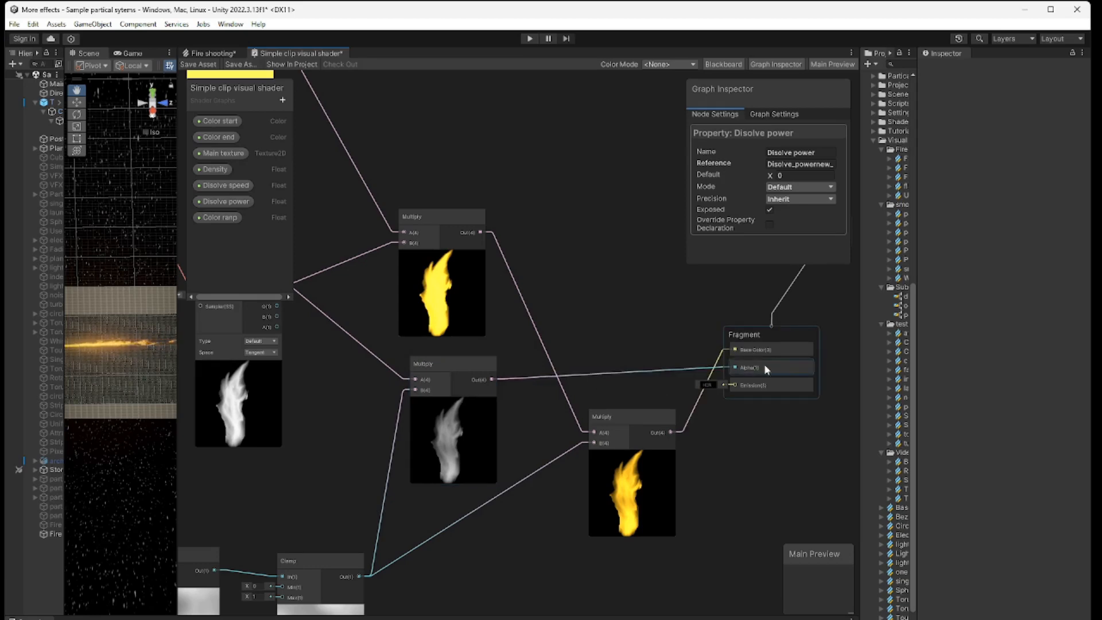
pyautogui.moveTo(772, 450); pyautogui.dragTo(810, 415, button='middle')
pyautogui.scroll(-4, 810, 421)
pyautogui.scroll(-1, 691, 450)
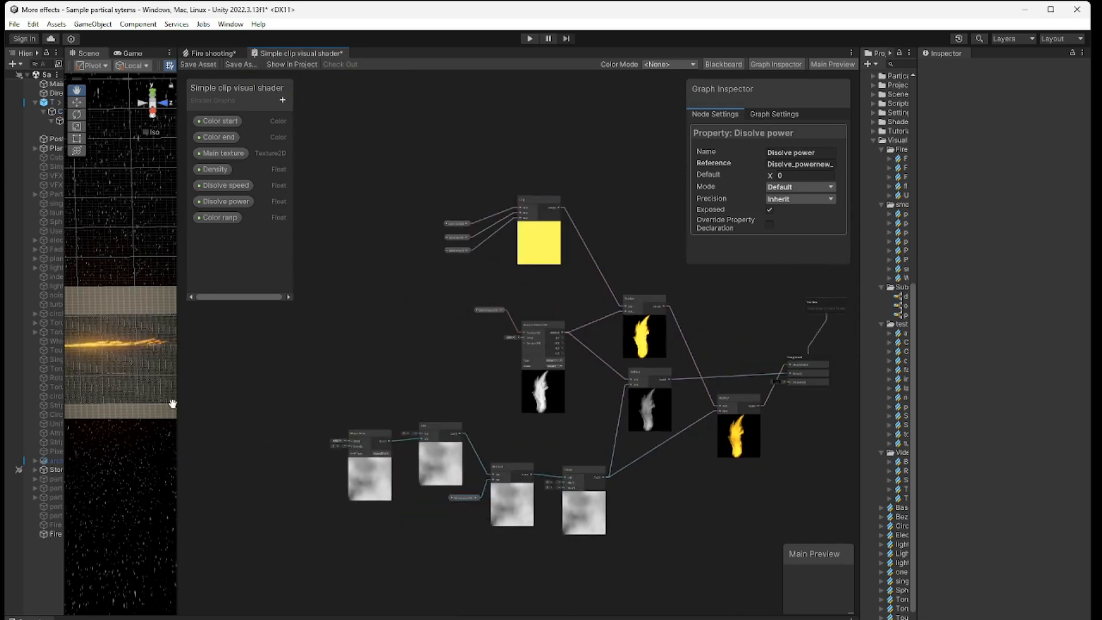
# - Widen the Scene view beside the shader graph and frame the fire stream together with the sphere emitting it
pyautogui.moveTo(178, 403); pyautogui.dragTo(505, 386)
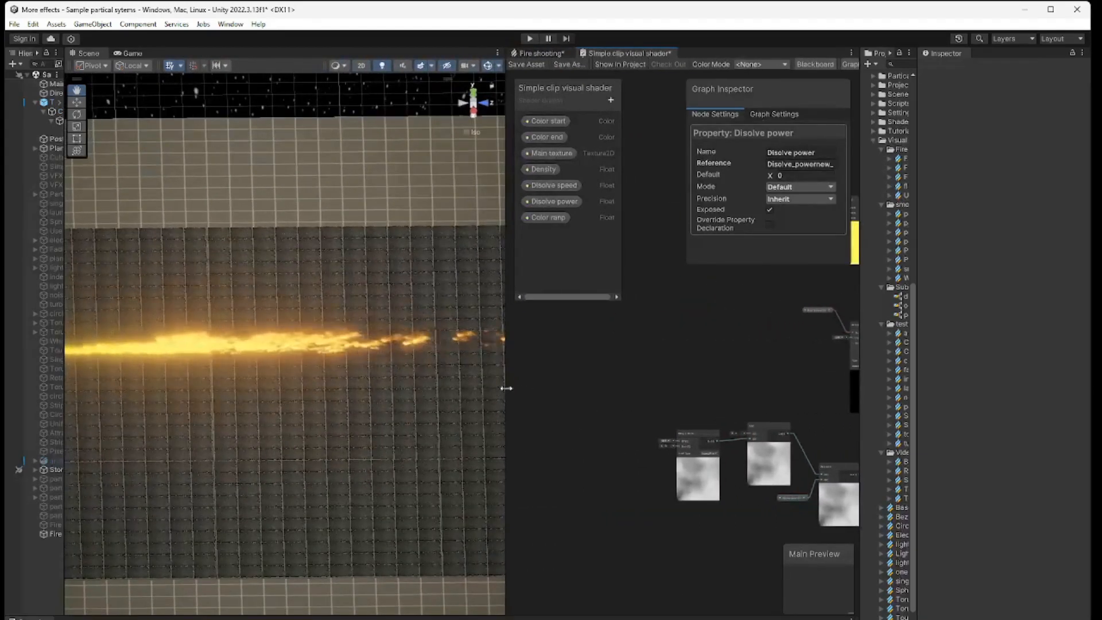
pyautogui.moveTo(253, 478); pyautogui.dragTo(580, 506)
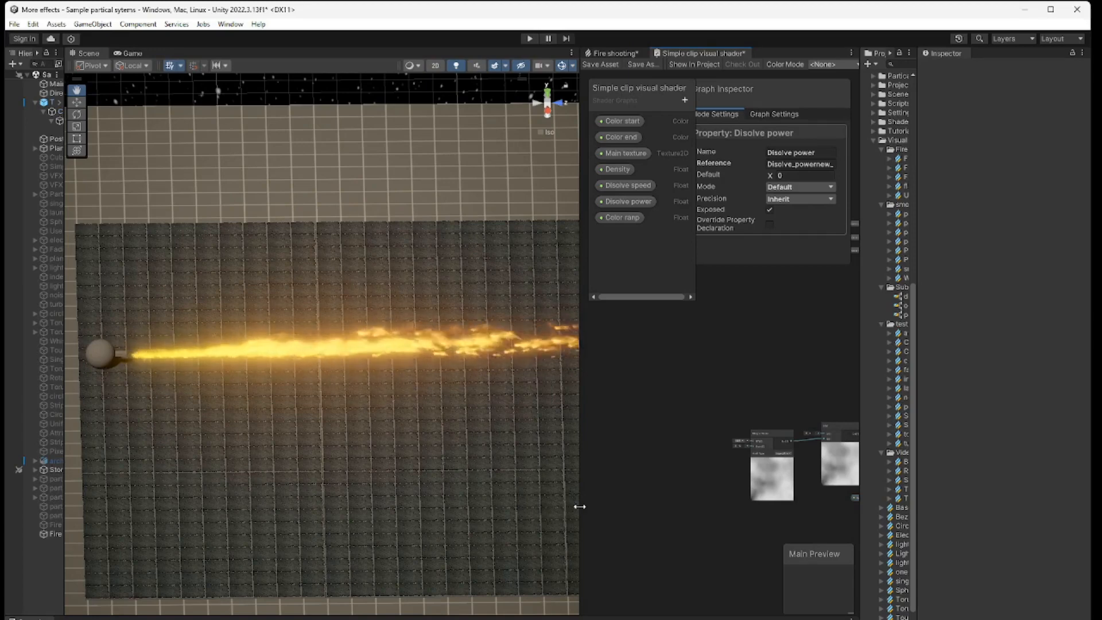